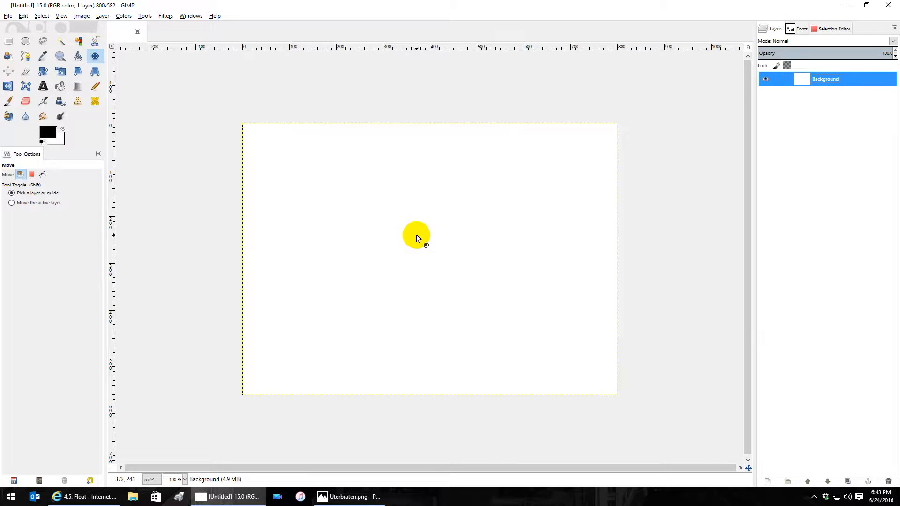
# - Add two new 800 × 582 px layers filled with transparency above the Background layer
pyautogui.rightClick(820, 79)
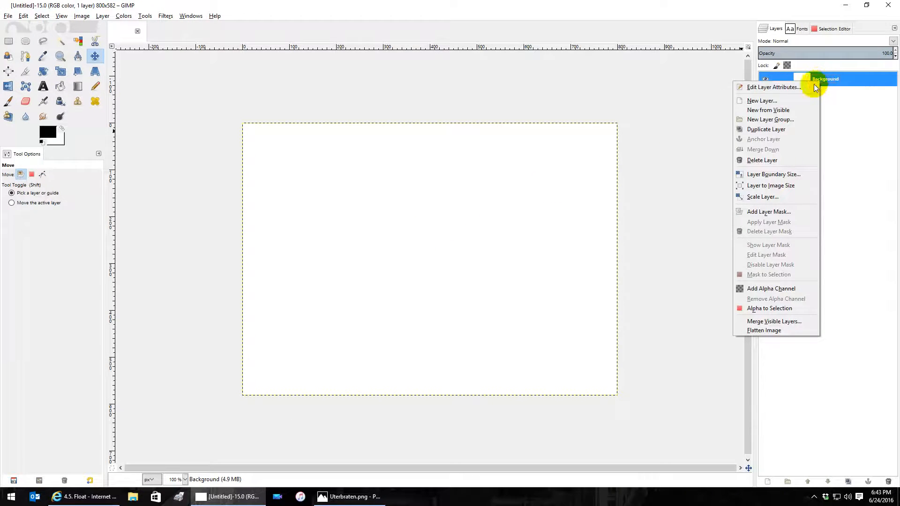
pyautogui.click(764, 101)
pyautogui.click(768, 176)
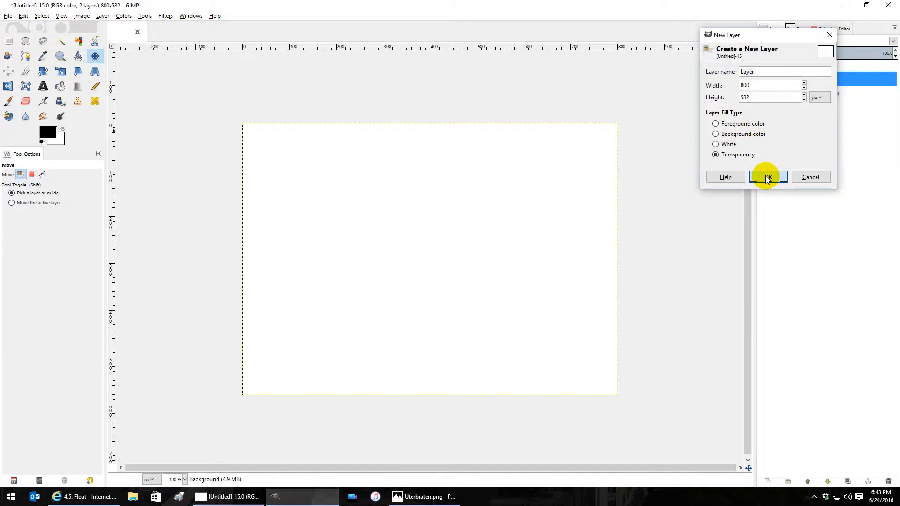
pyautogui.click(767, 482)
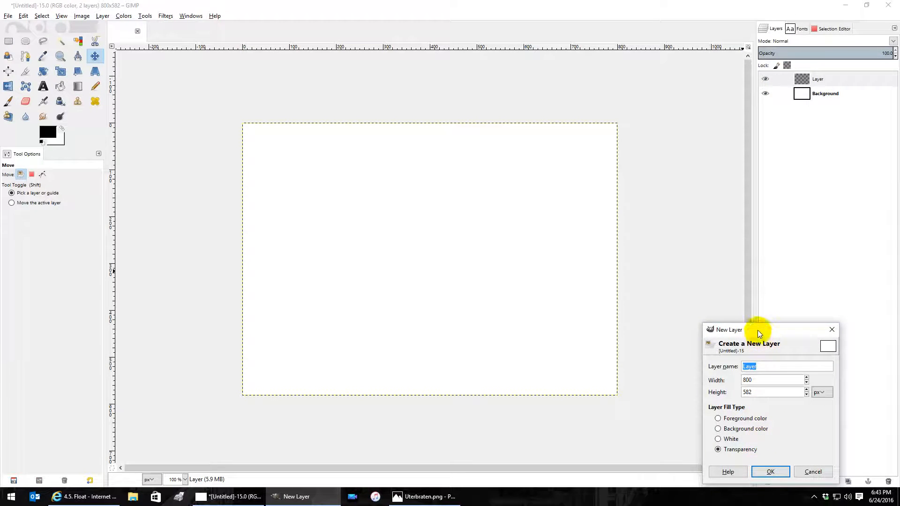
pyautogui.moveTo(756, 331); pyautogui.dragTo(747, 280)
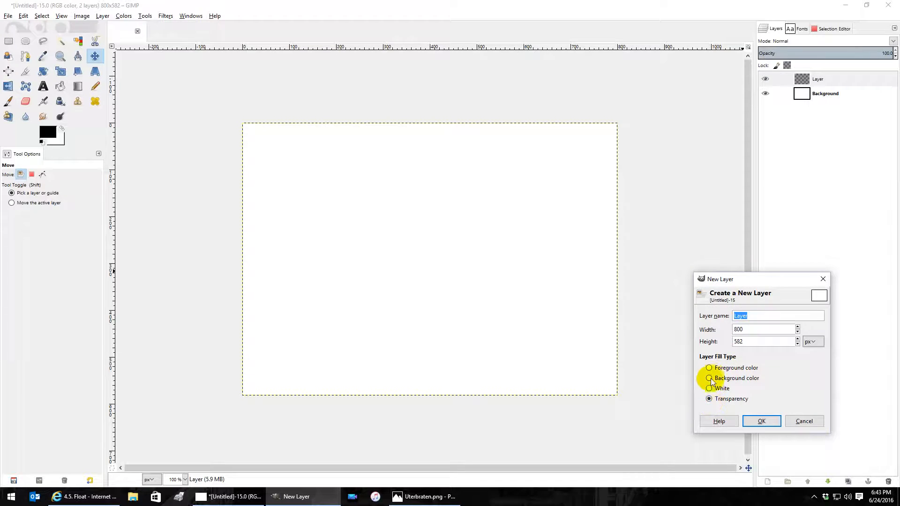
pyautogui.click(761, 420)
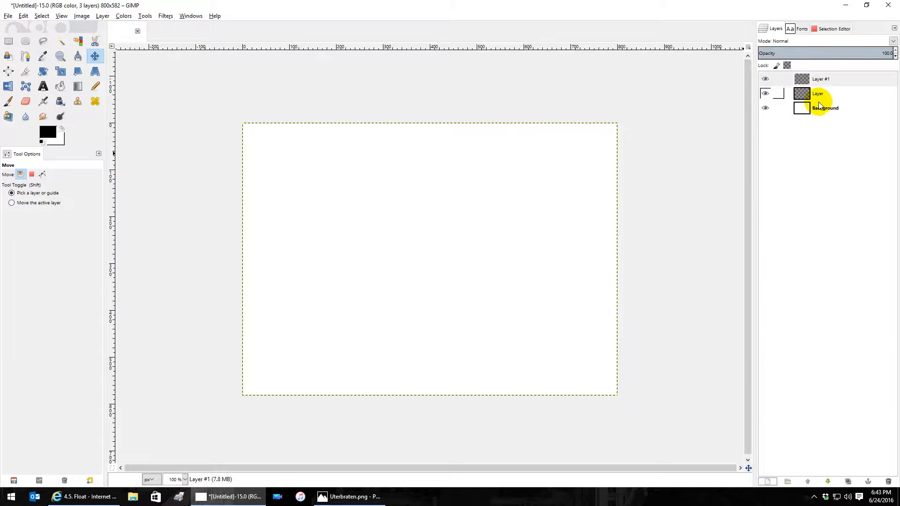
# - Duplicate the transparent layer directly above the Background, and duplicate that copy once more
pyautogui.rightClick(817, 94)
pyautogui.click(763, 146)
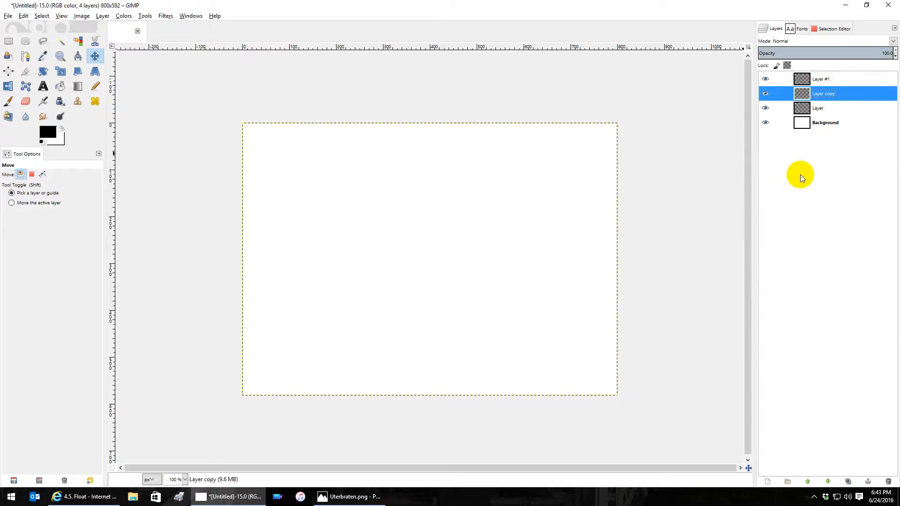
pyautogui.click(848, 482)
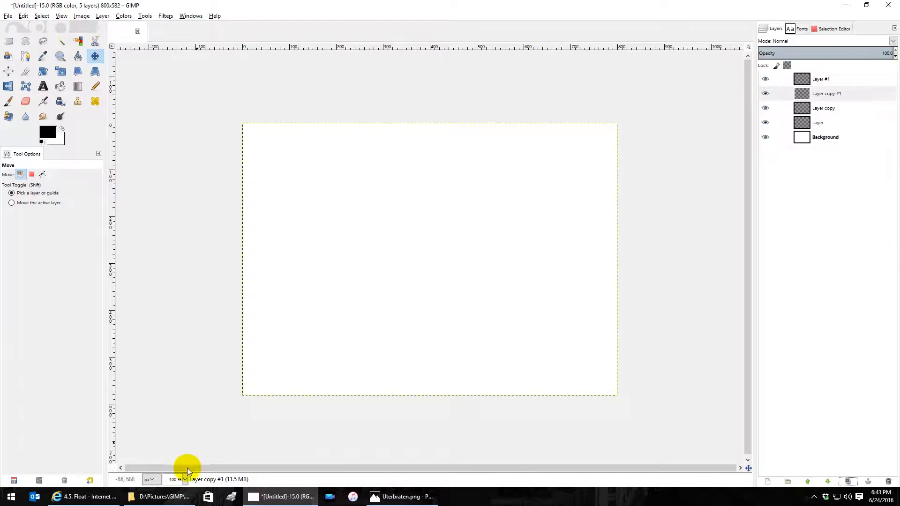
# - Bring the image Hermey.jpg from the GIMP pictures folder onto the canvas as a new layer
pyautogui.click(160, 496)
pyautogui.click(433, 118)
pyautogui.moveTo(433, 117); pyautogui.dragTo(418, 257)
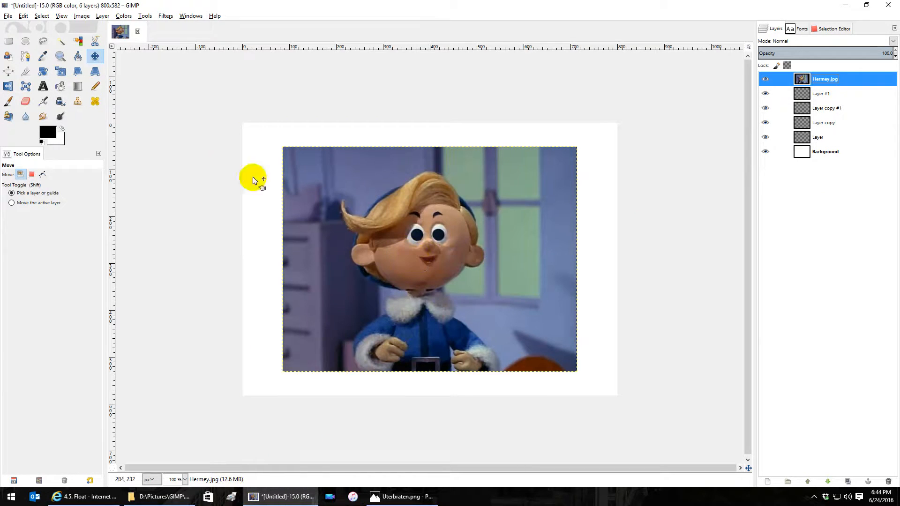
# - Add the text "Here's some text" in 18 px Sans on the photo beside the character's face, and switch to the Move tool
pyautogui.click(43, 85)
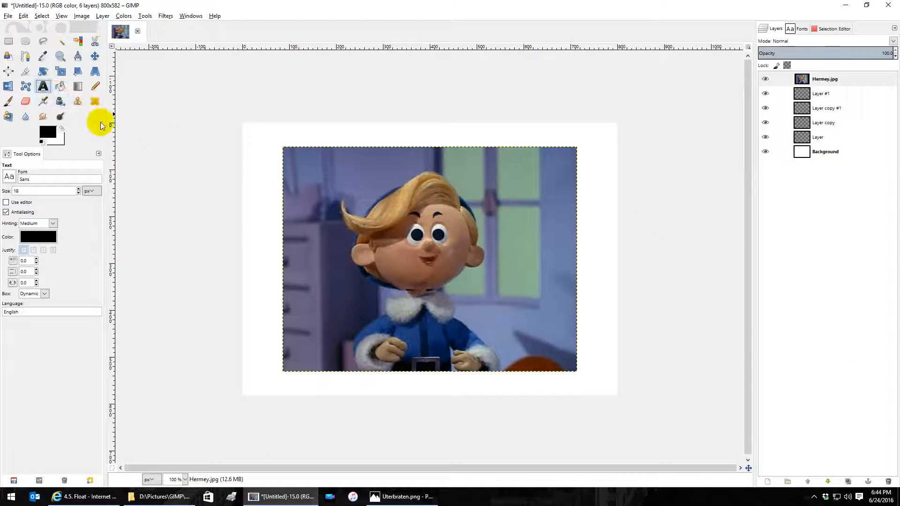
pyautogui.click(310, 243)
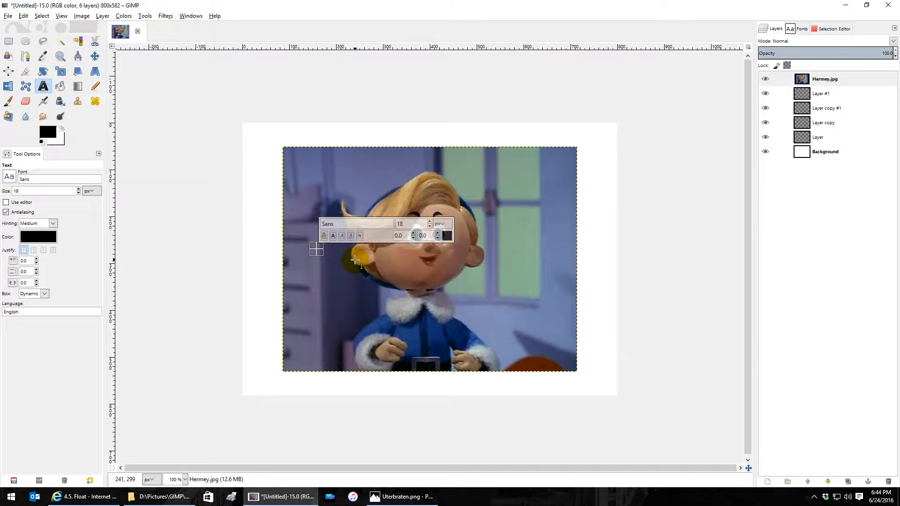
pyautogui.write("Here's some text")
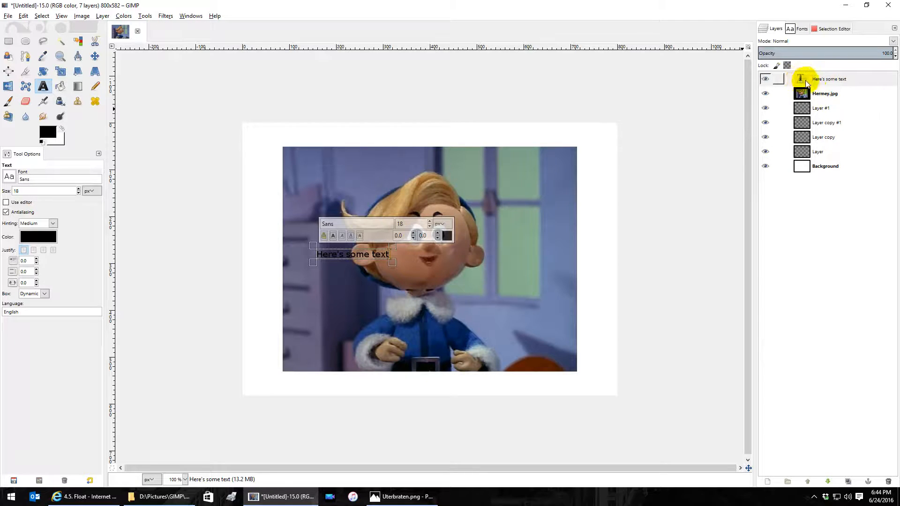
pyautogui.write('m')
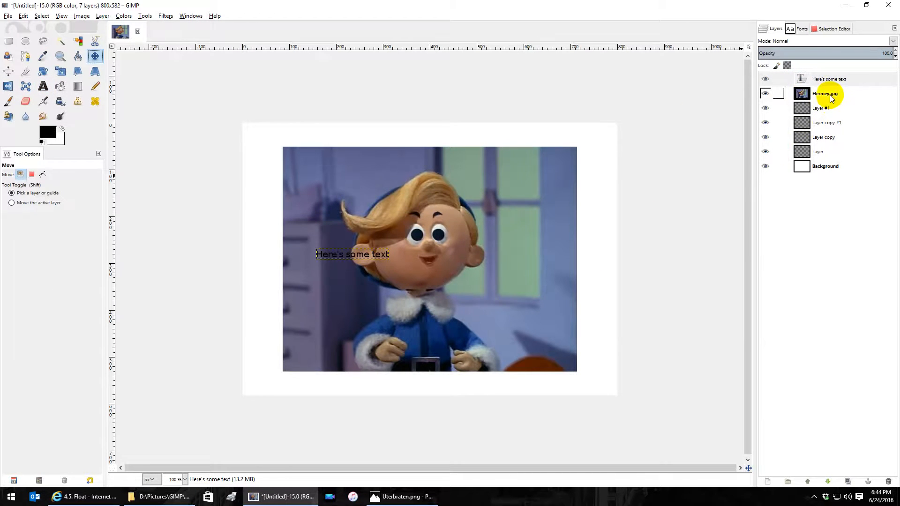
# - On the Hermey.jpg layer, select a rectangle of about 249 × 239 px around the character's face and copy it
pyautogui.click(831, 98)
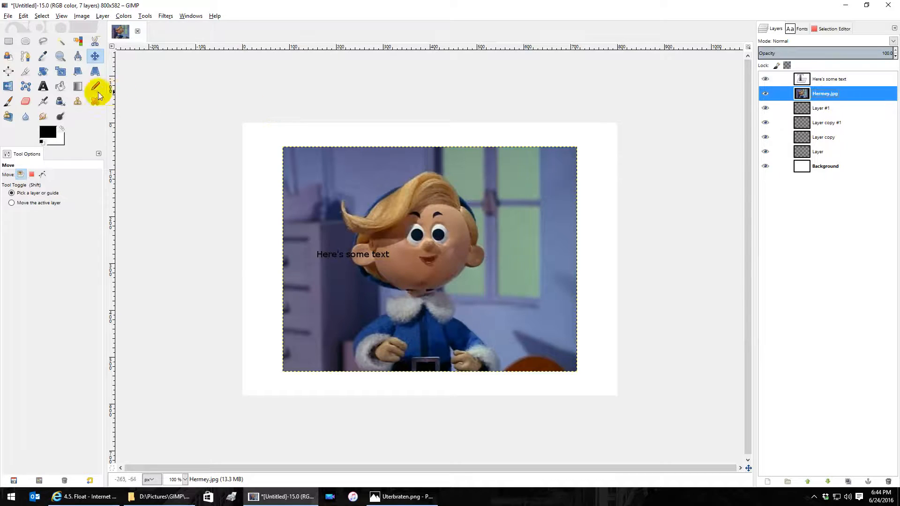
pyautogui.click(9, 43)
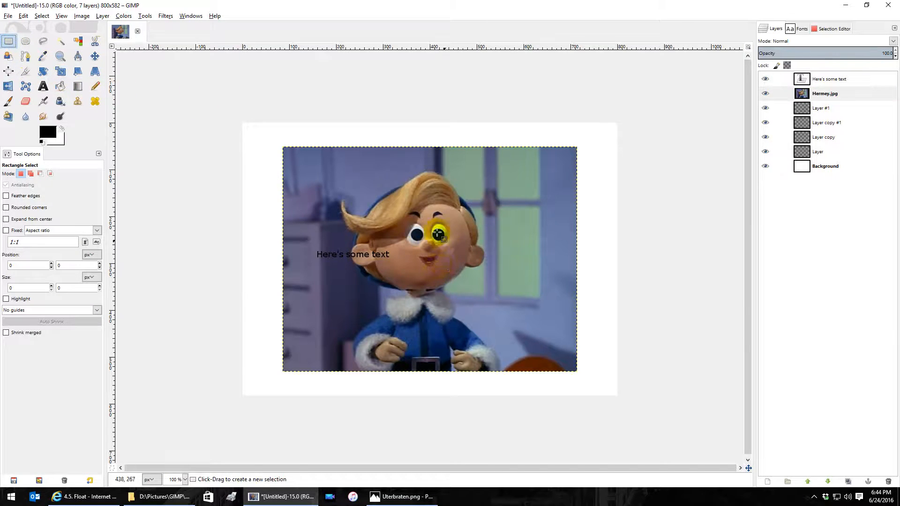
pyautogui.moveTo(385, 185); pyautogui.dragTo(503, 296)
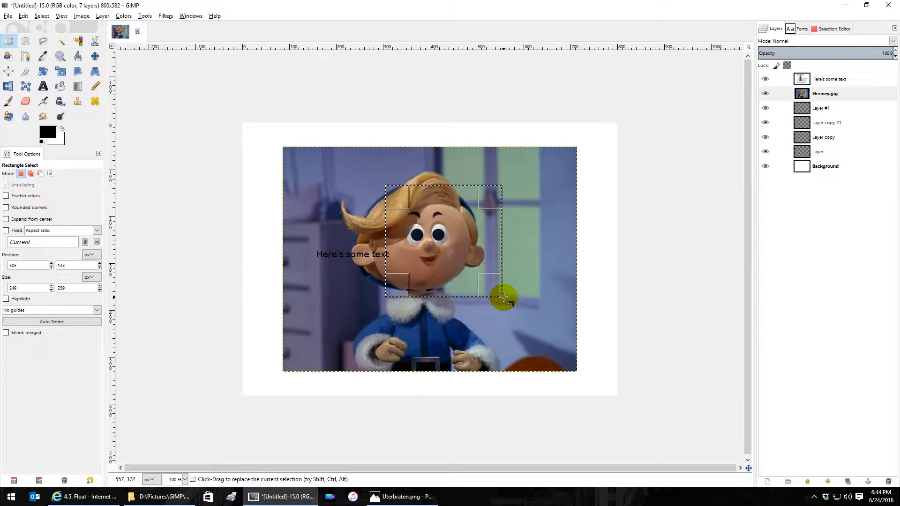
pyautogui.click(23, 16)
pyautogui.click(38, 84)
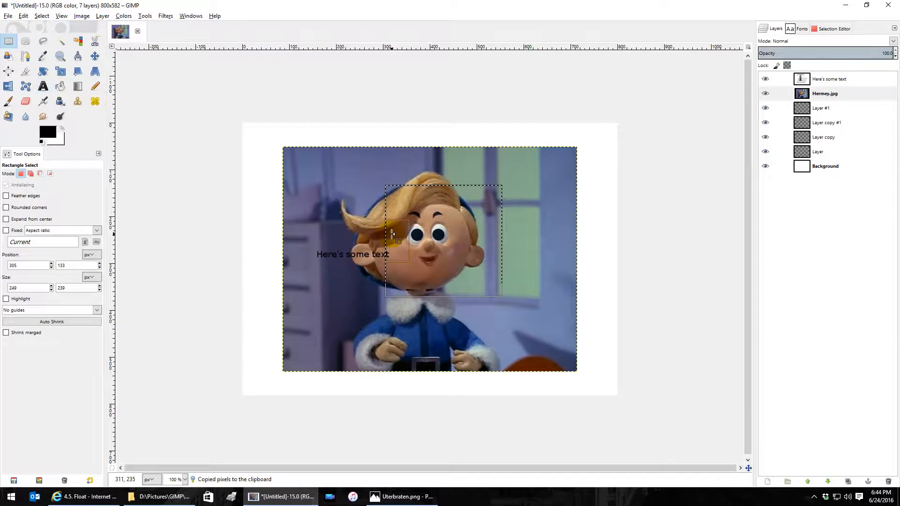
# - Paste the copied face as a floating selection and move it down and to the right over the photo
pyautogui.click(23, 16)
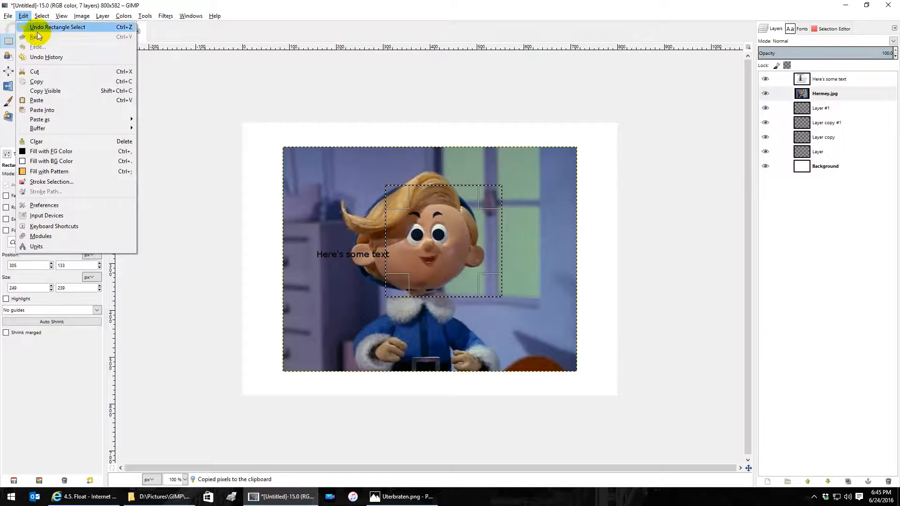
pyautogui.click(38, 100)
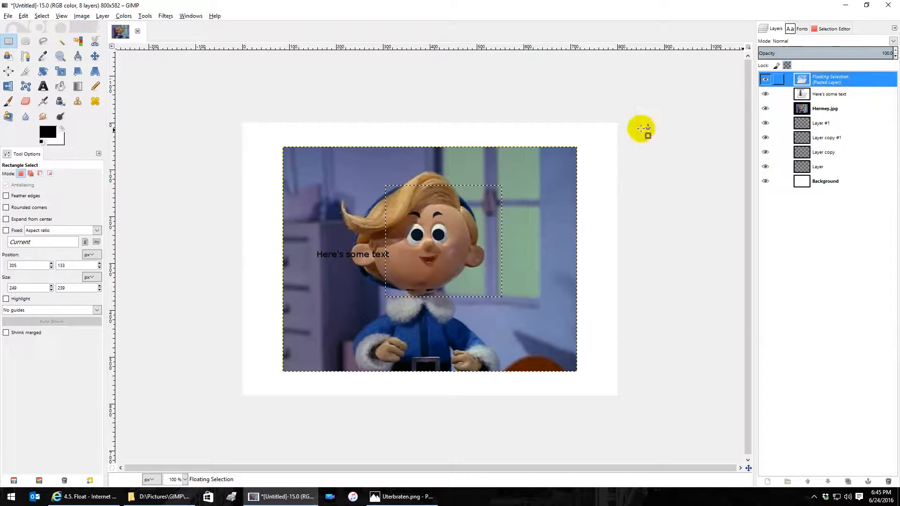
pyautogui.moveTo(406, 230); pyautogui.dragTo(450, 278)
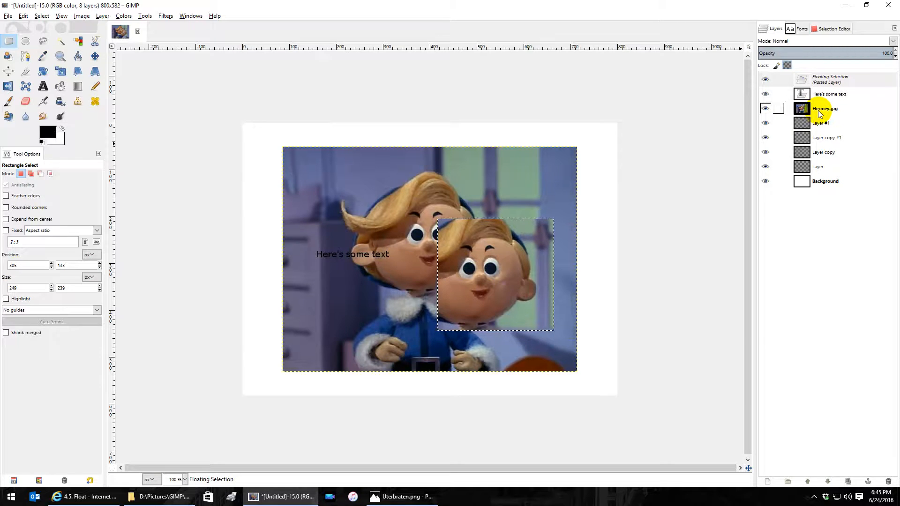
pyautogui.click(830, 83)
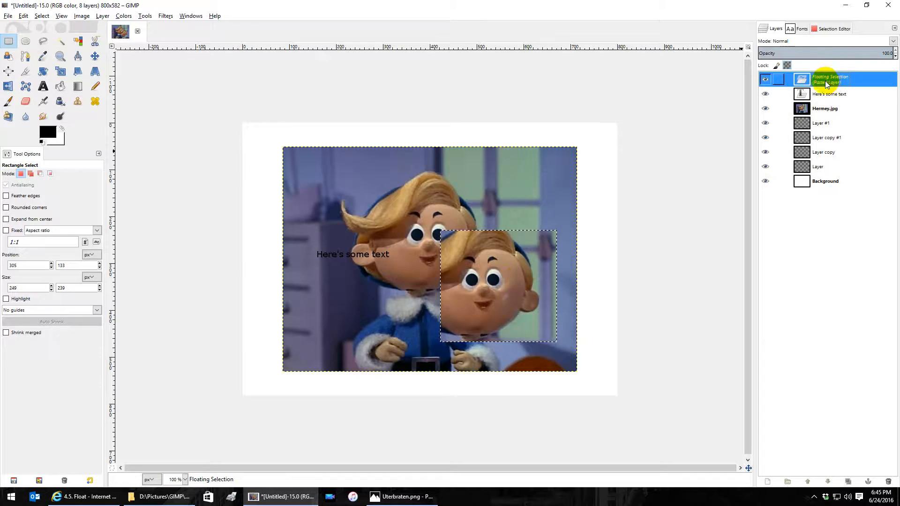
# - Switch to Internet Explorer to read the GIMP manual's Float page about floating selections in early versions, and return to GIMP
pyautogui.click(85, 497)
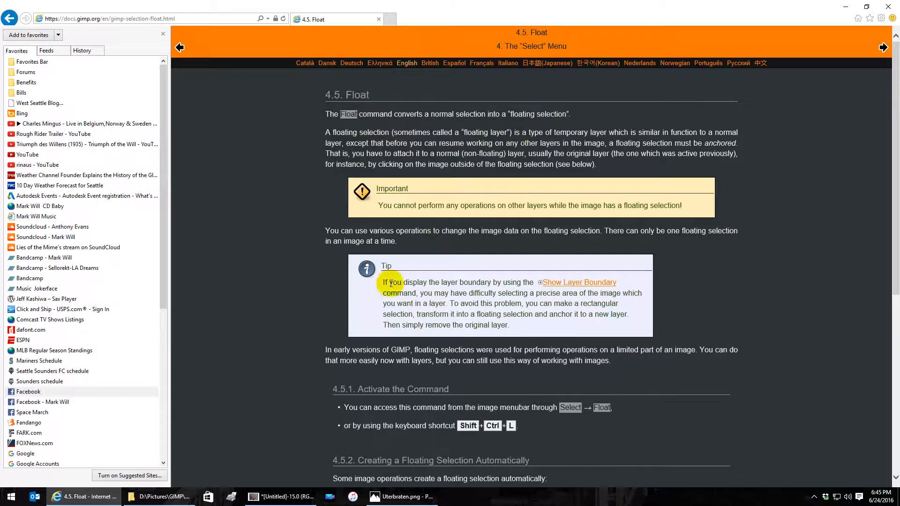
pyautogui.moveTo(327, 350); pyautogui.dragTo(597, 378)
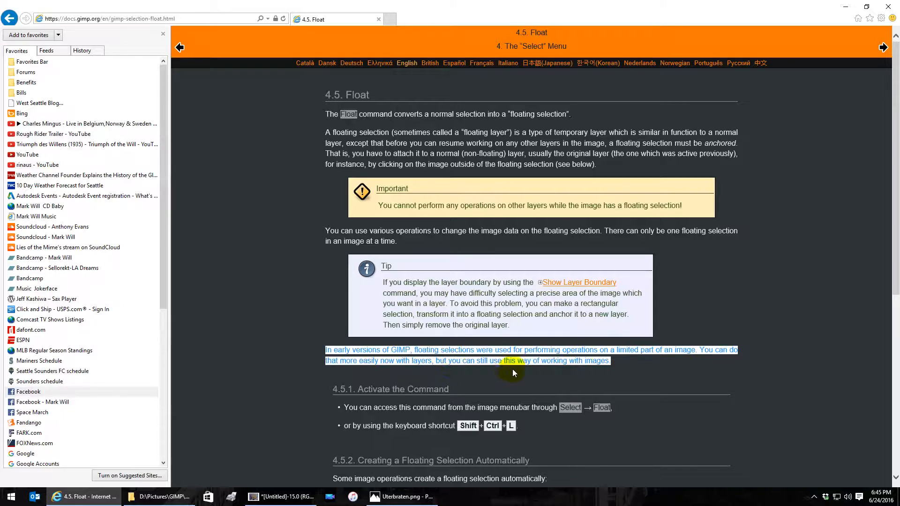
pyautogui.click(628, 361)
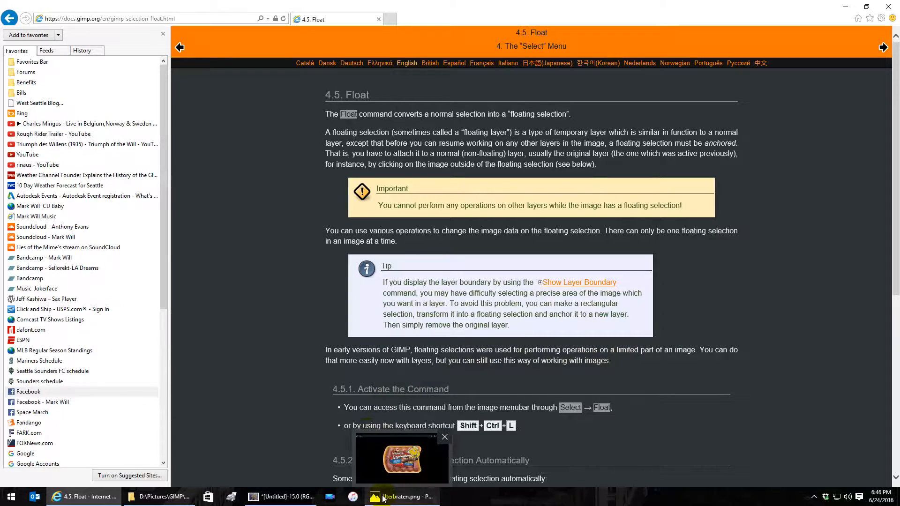
pyautogui.click(284, 498)
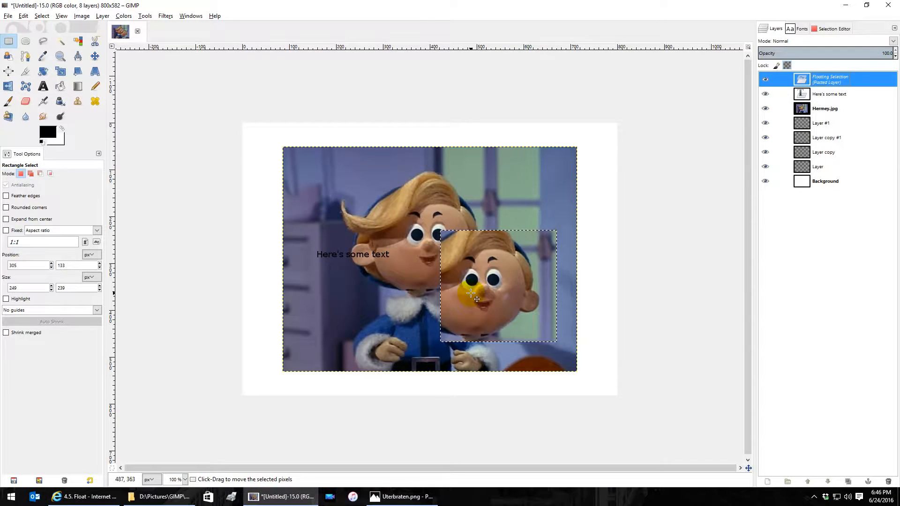
# - Convert the floating selection to a new layer and shift it slightly downward with the Move tool
pyautogui.rightClick(823, 83)
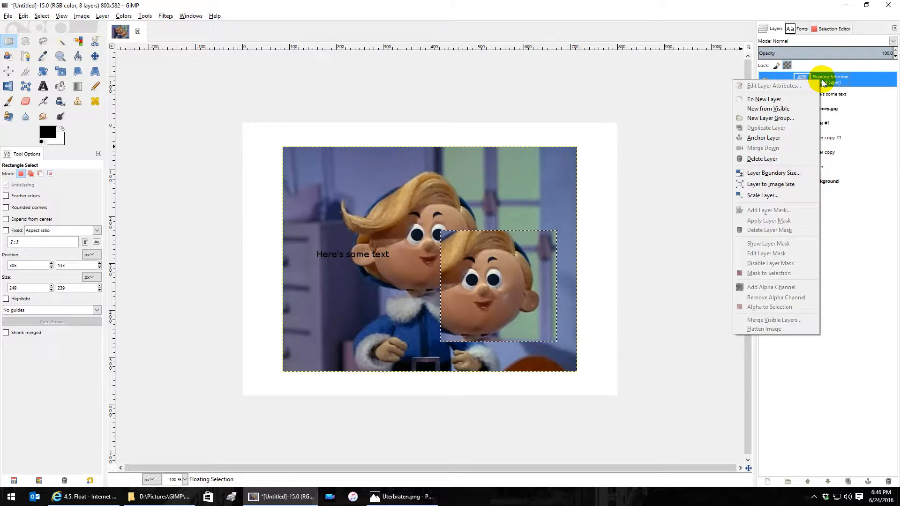
pyautogui.click(785, 99)
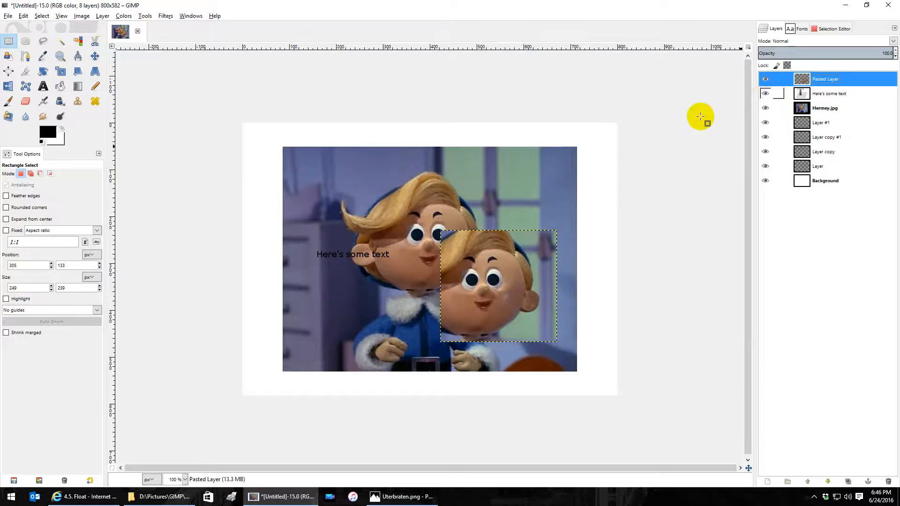
pyautogui.click(95, 57)
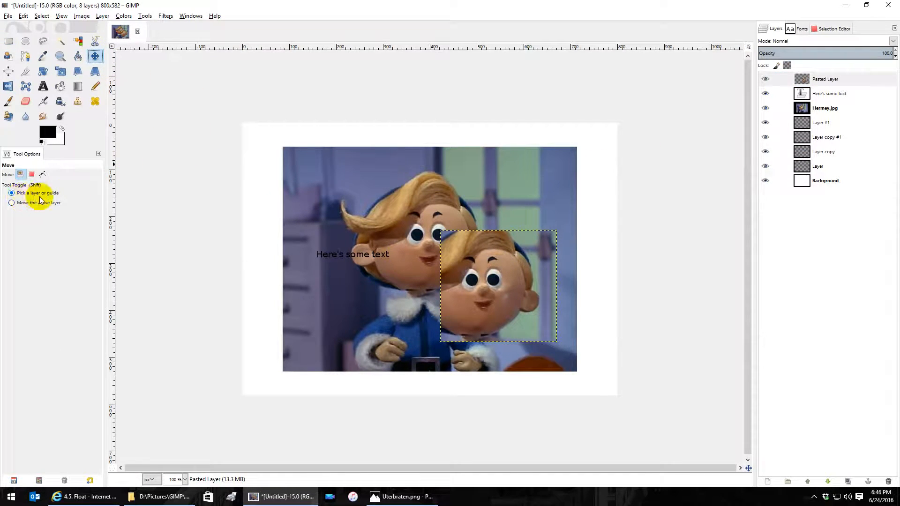
pyautogui.moveTo(463, 288)
pyautogui.mouseDown()
pyautogui.moveTo(338, 226)
pyautogui.moveTo(313, 241)
pyautogui.moveTo(298, 171)
pyautogui.moveTo(262, 148)
pyautogui.moveTo(339, 358)
pyautogui.moveTo(504, 363)
pyautogui.moveTo(534, 201)
pyautogui.moveTo(513, 188)
pyautogui.moveTo(474, 252)
pyautogui.moveTo(473, 297)
pyautogui.mouseUp()
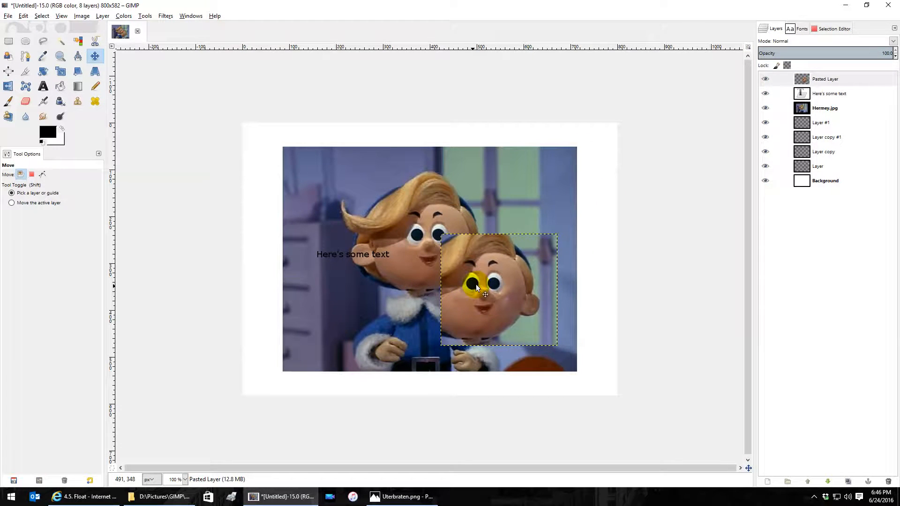
# - Examine the boundaries of the Background, Hermey.jpg, text and Pasted Layer layers by making each one active in turn
pyautogui.click(822, 184)
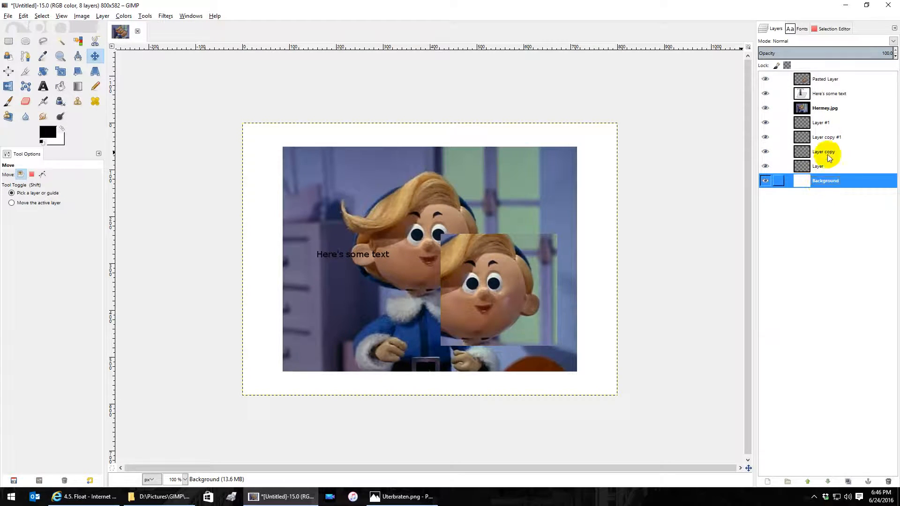
pyautogui.click(819, 111)
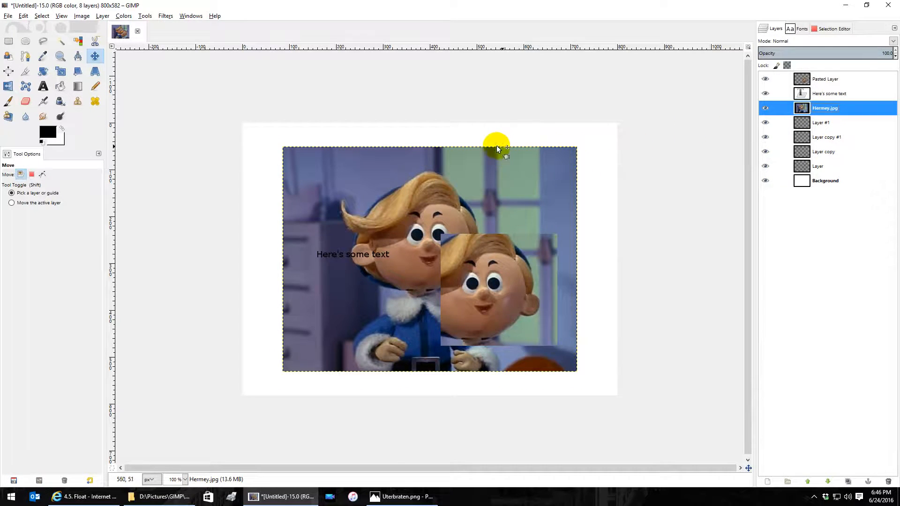
pyautogui.click(818, 95)
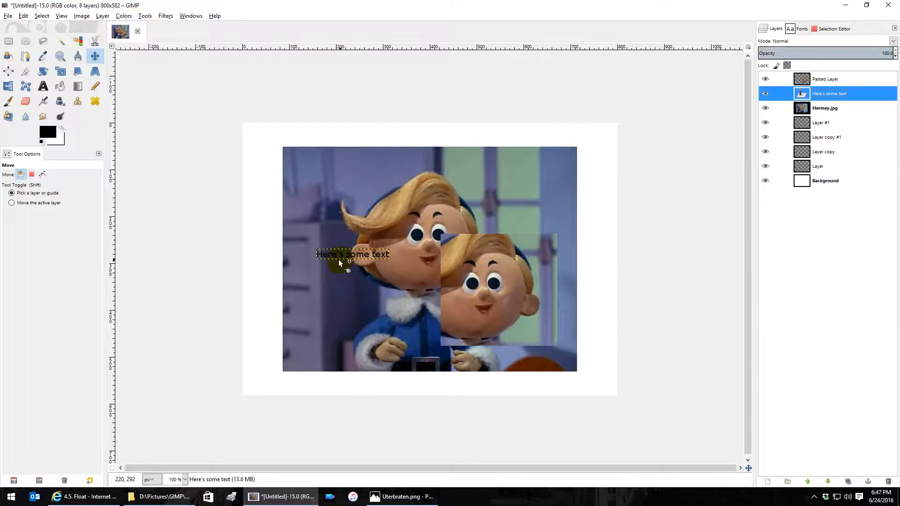
pyautogui.click(825, 80)
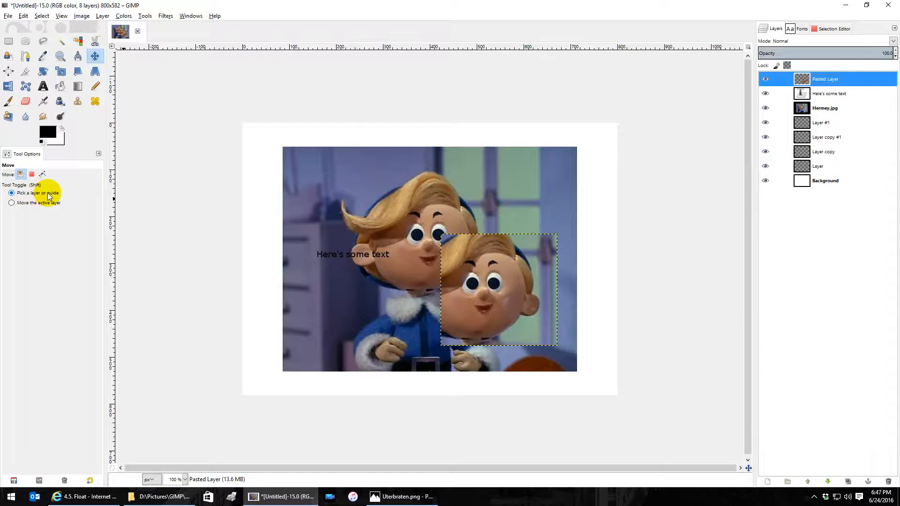
# - Move the pasted face up and right, the Hermey.jpg photo to the canvas's lower-left corner, and the text above the photo
pyautogui.moveTo(466, 314); pyautogui.dragTo(490, 266)
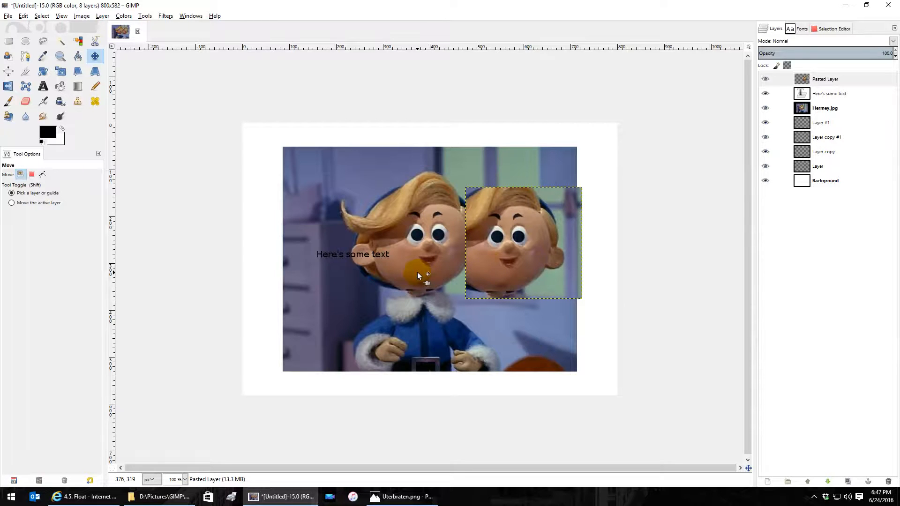
pyautogui.moveTo(417, 272); pyautogui.dragTo(379, 298)
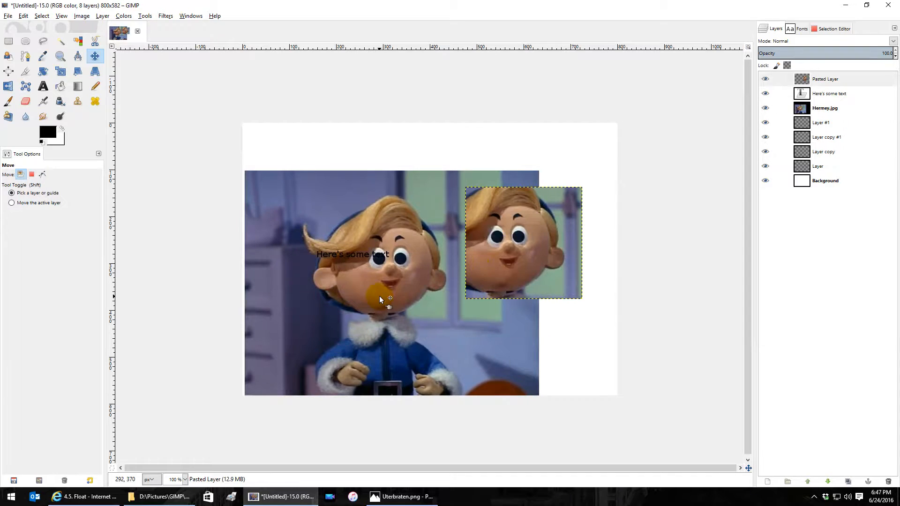
pyautogui.moveTo(364, 258); pyautogui.dragTo(414, 160)
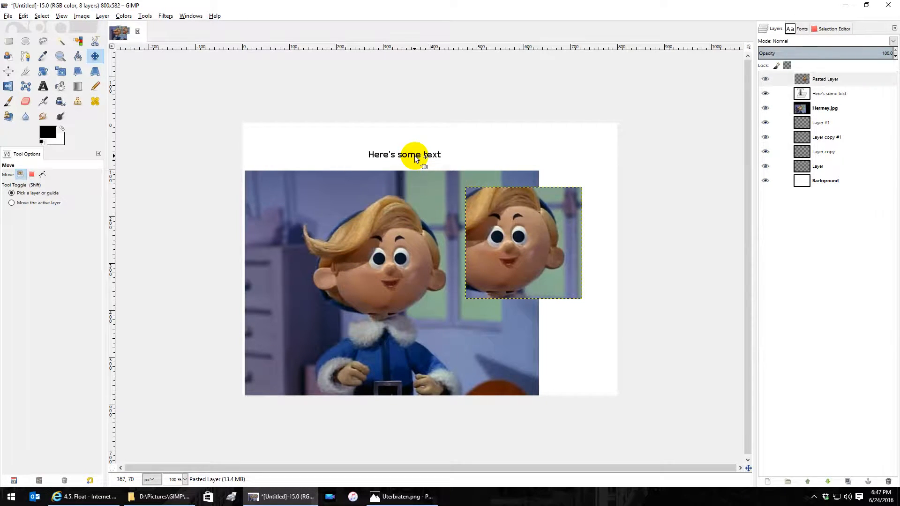
# - Move the white Background down and left, the Hermey.jpg photo to the right, and the pasted face down and left
pyautogui.moveTo(572, 159); pyautogui.dragTo(582, 180)
pyautogui.moveTo(523, 170); pyautogui.dragTo(601, 174)
pyautogui.moveTo(520, 221); pyautogui.dragTo(436, 246)
pyautogui.moveTo(283, 190); pyautogui.dragTo(271, 220)
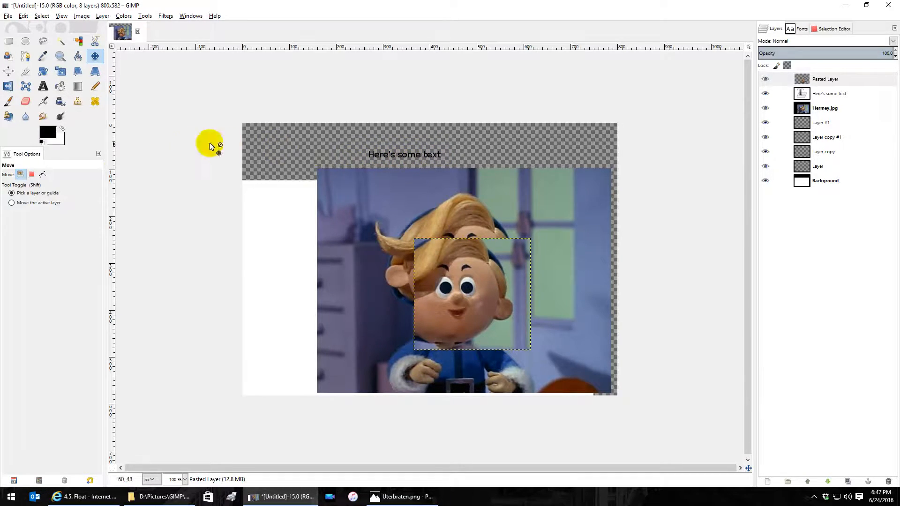
# - Set the Move tool to move the active layer, and shift the pasted face slightly down and the text right above the photo
pyautogui.click(13, 204)
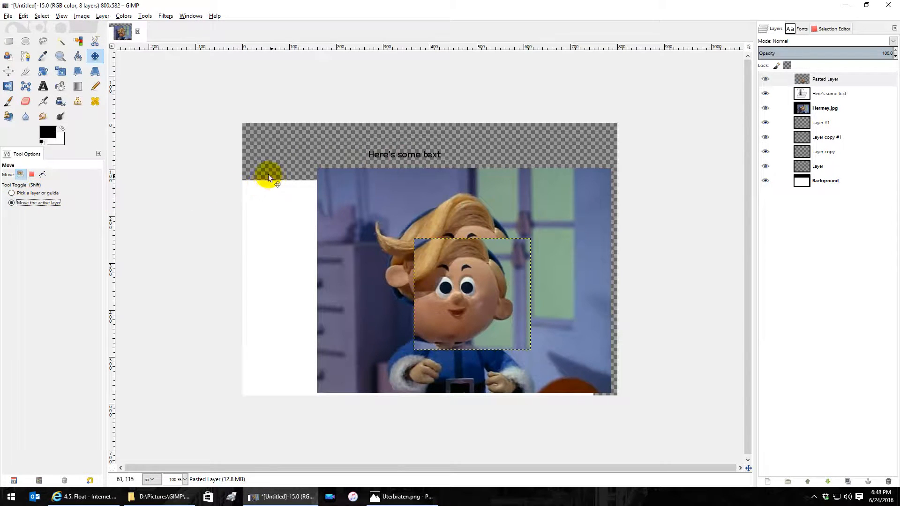
pyautogui.moveTo(356, 155); pyautogui.dragTo(359, 164)
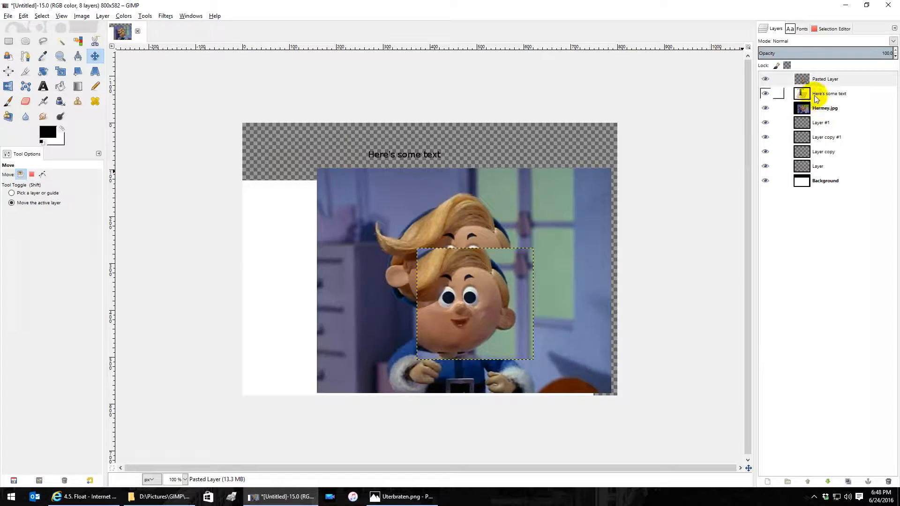
pyautogui.click(816, 93)
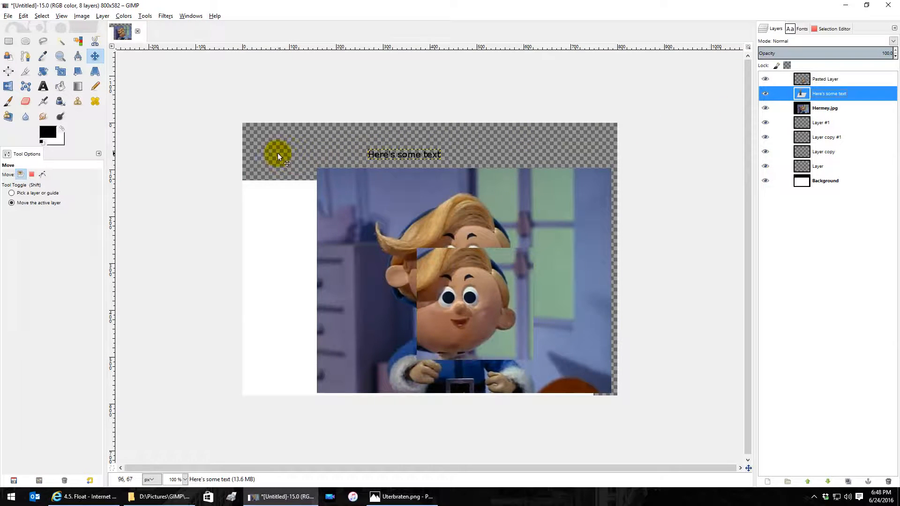
pyautogui.moveTo(278, 153); pyautogui.dragTo(178, 247)
pyautogui.moveTo(266, 273); pyautogui.dragTo(479, 159)
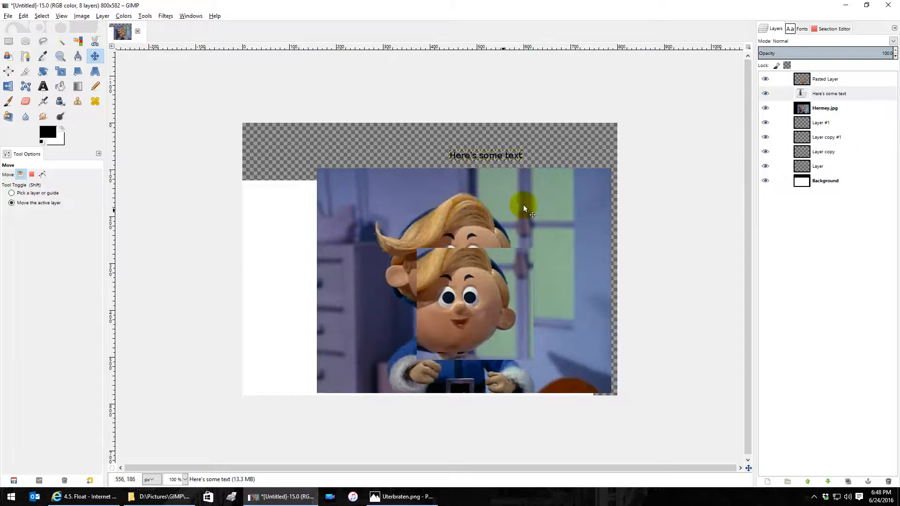
# - Delete the empty layers named Layer, Layer copy, Layer copy #1 and Layer #1
pyautogui.click(818, 170)
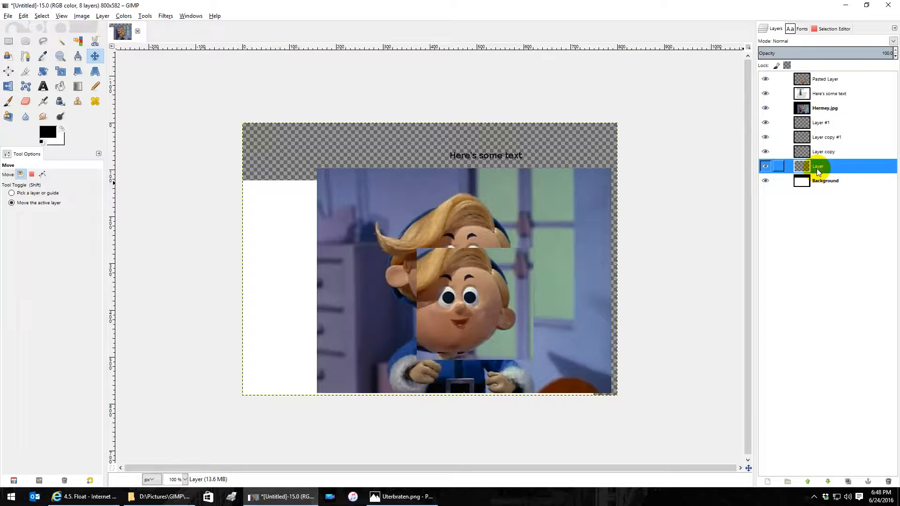
pyautogui.rightClick(818, 171)
pyautogui.click(797, 241)
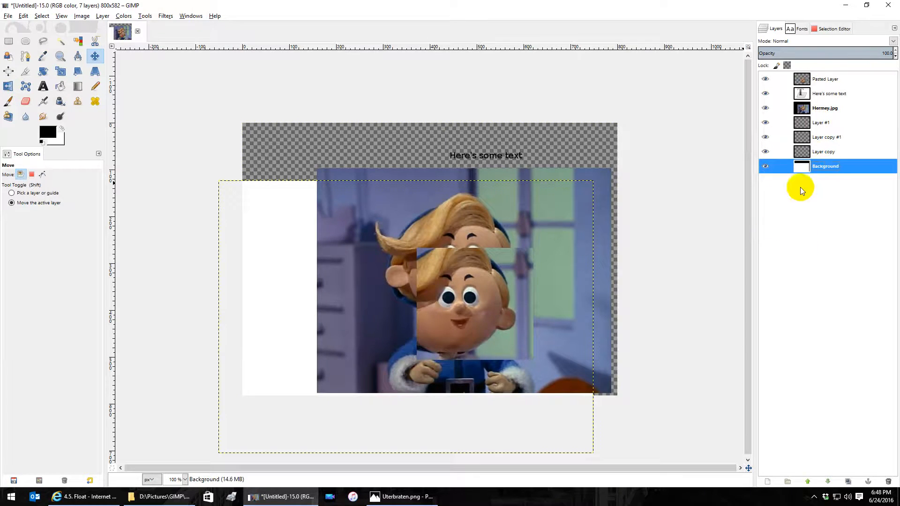
pyautogui.rightClick(818, 151)
pyautogui.click(767, 220)
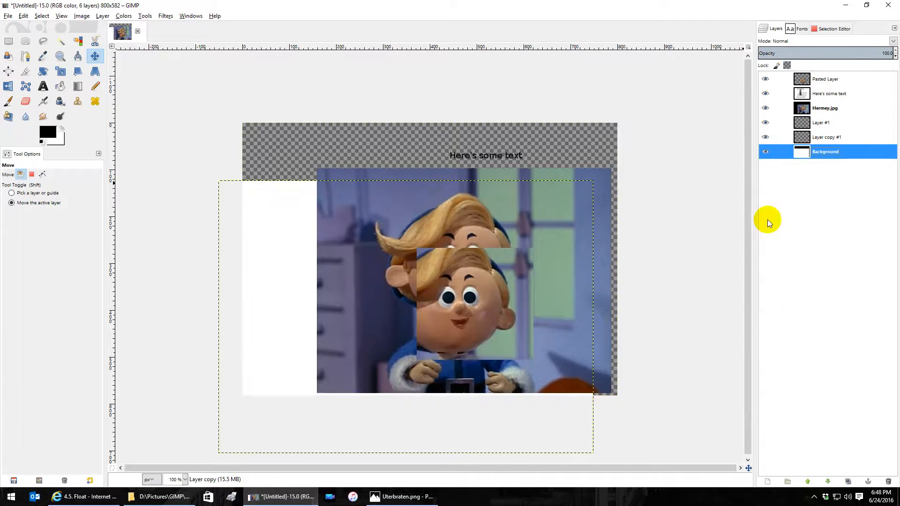
pyautogui.rightClick(815, 139)
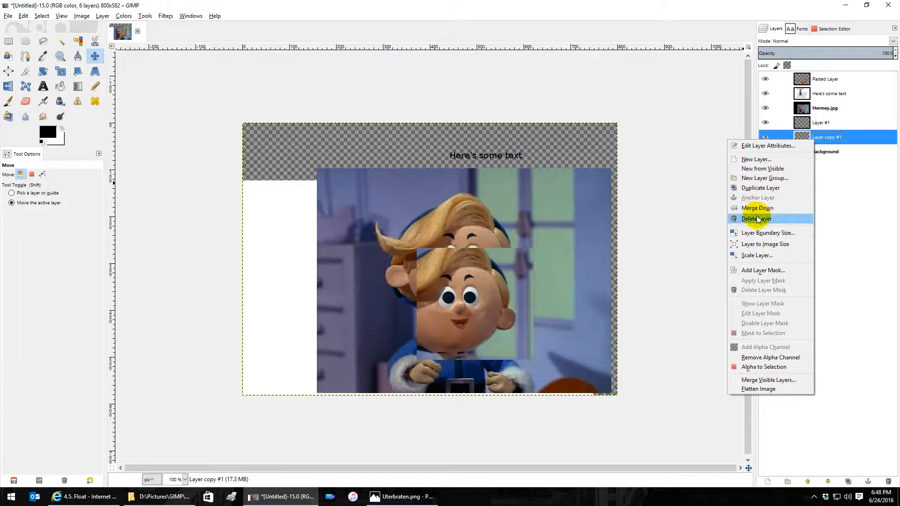
pyautogui.click(756, 219)
pyautogui.rightClick(818, 122)
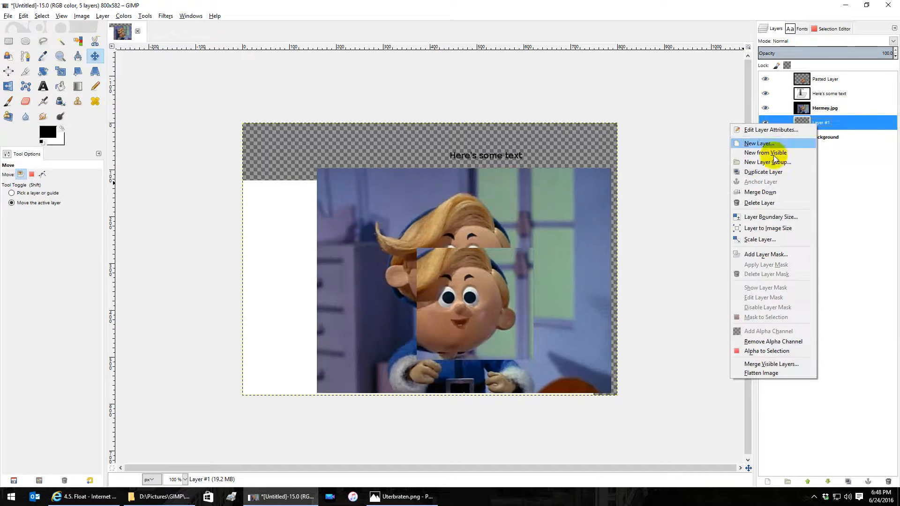
pyautogui.click(760, 202)
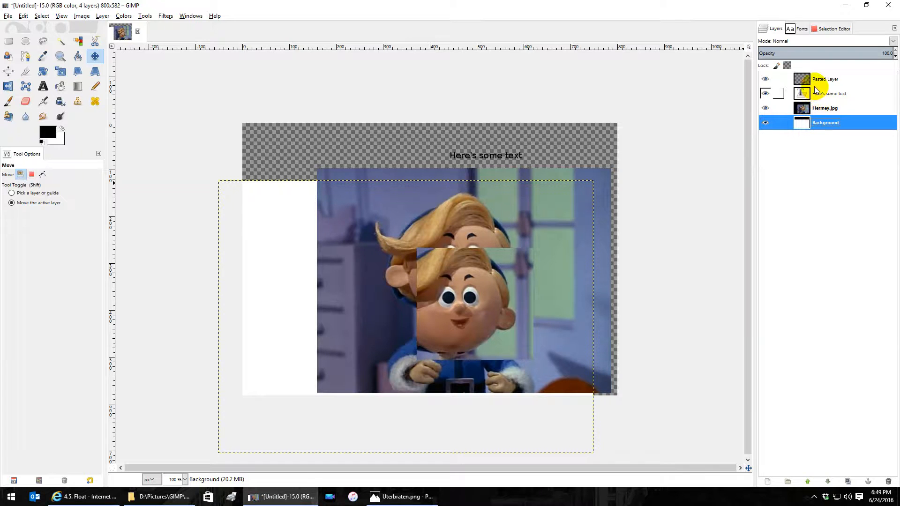
# - Raise the text layer above Pasted Layer in the stack and move the text onto the pasted face's chin
pyautogui.click(825, 95)
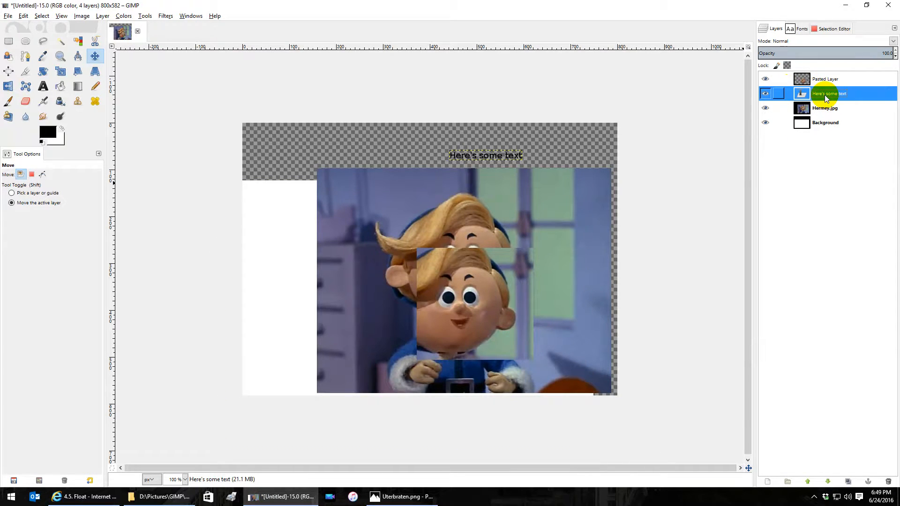
pyautogui.moveTo(825, 95); pyautogui.dragTo(826, 79)
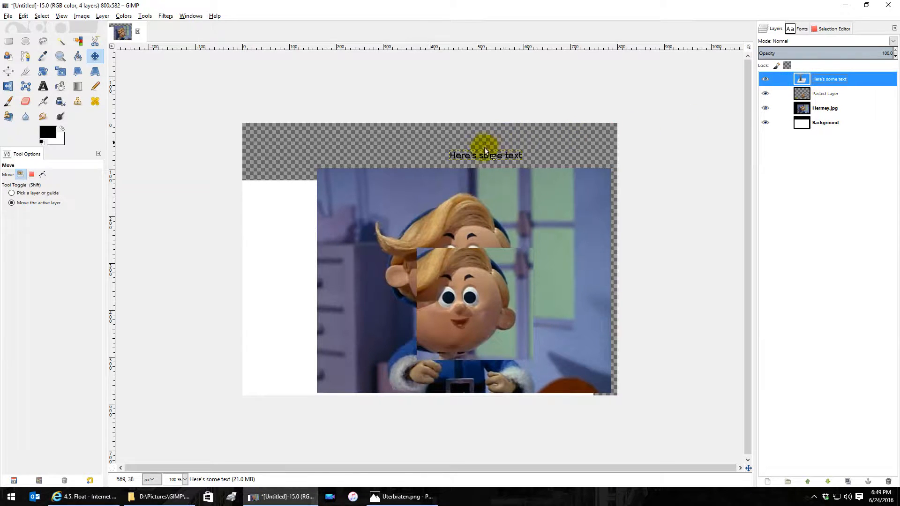
pyautogui.press('shift')
pyautogui.moveTo(469, 158); pyautogui.dragTo(455, 336)
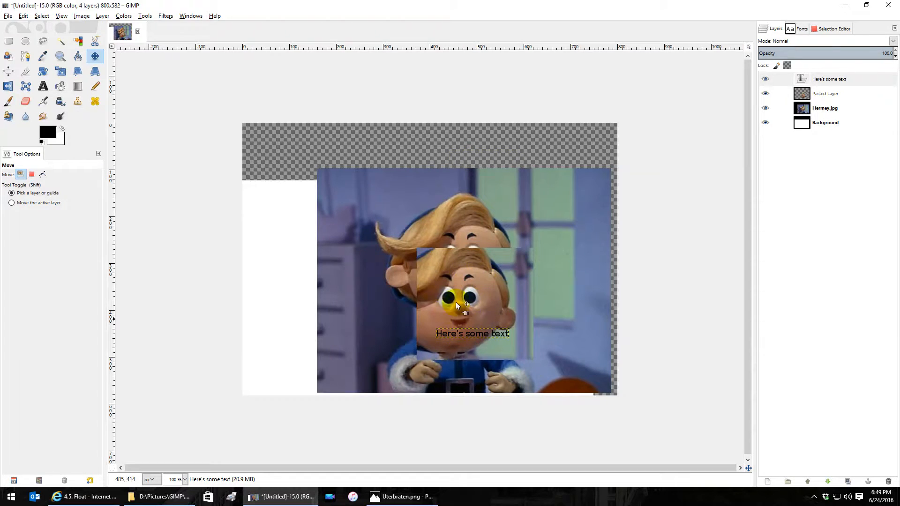
# - Lower the text layer below Pasted Layer, and toggle Pasted Layer's visibility with Hermey.jpg as the active layer
pyautogui.moveTo(822, 80); pyautogui.dragTo(829, 101)
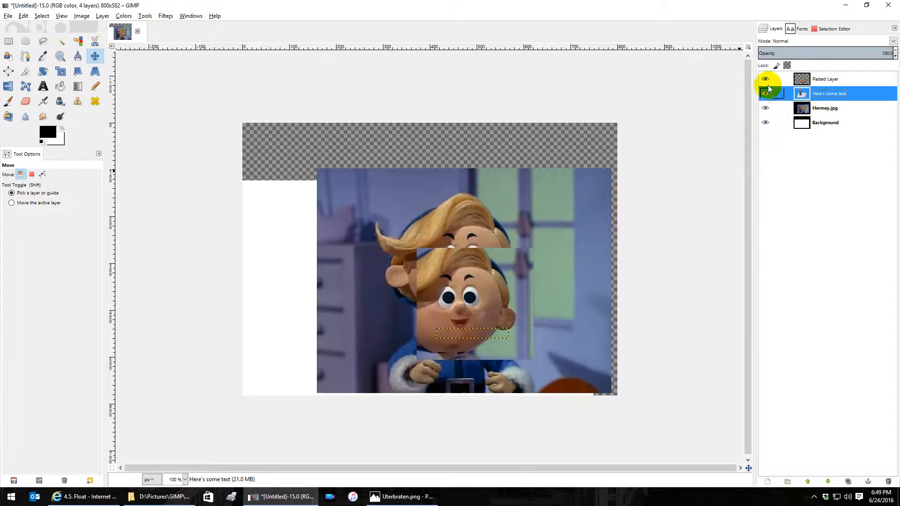
pyautogui.click(828, 110)
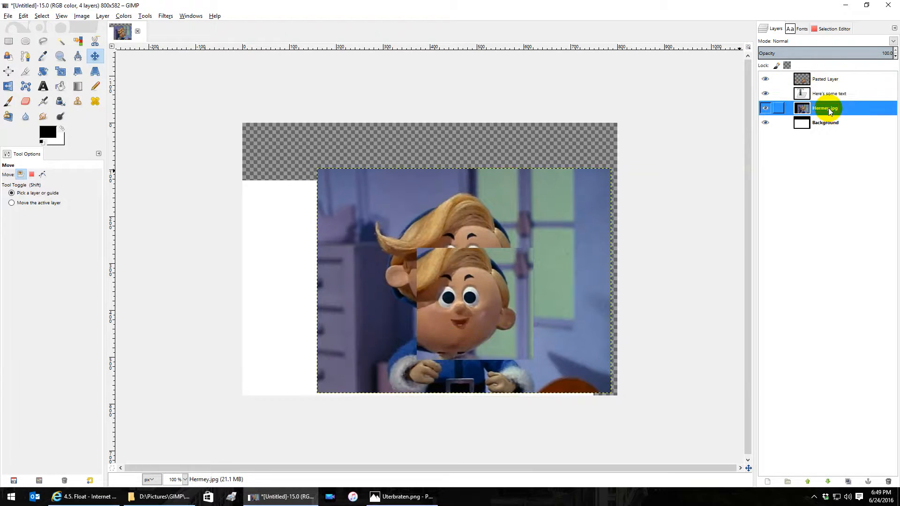
pyautogui.click(765, 81)
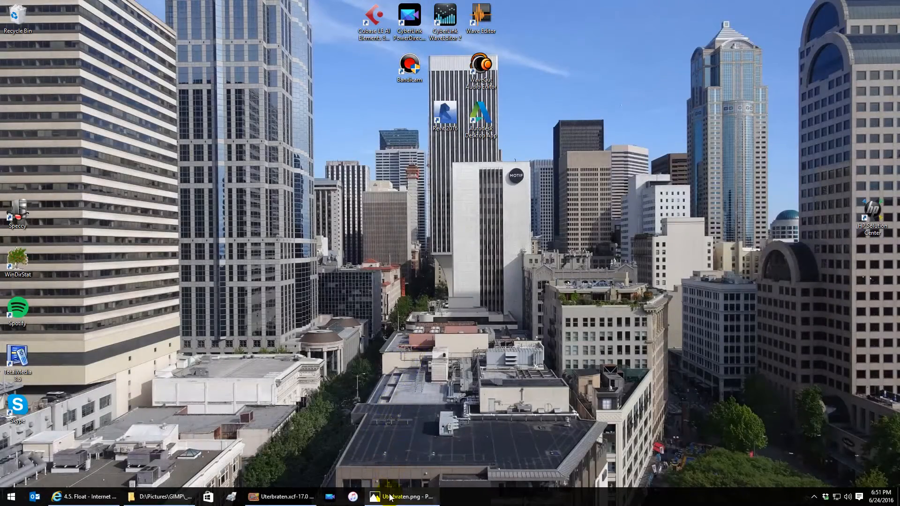
# - Switch to Photos to view the finished Uterbraten.png image, and return to Uterbraten.xcf in GIMP
pyautogui.click(390, 496)
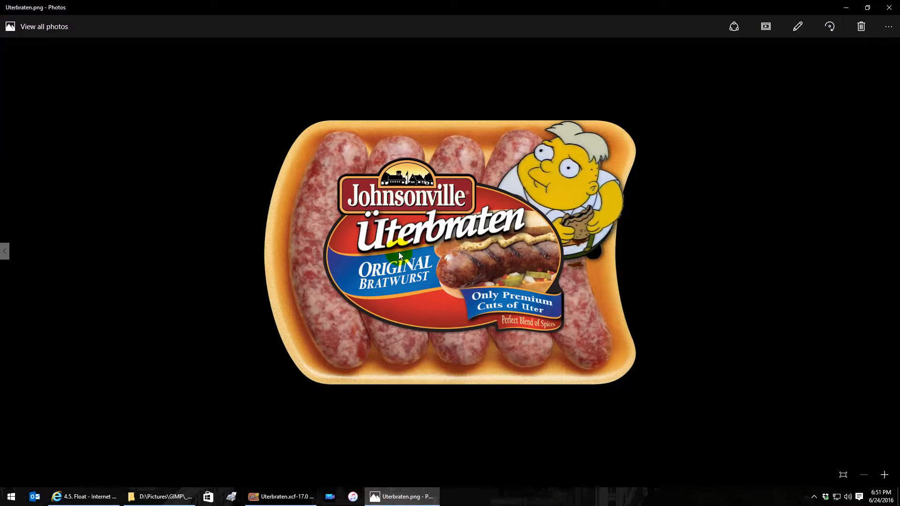
pyautogui.click(270, 497)
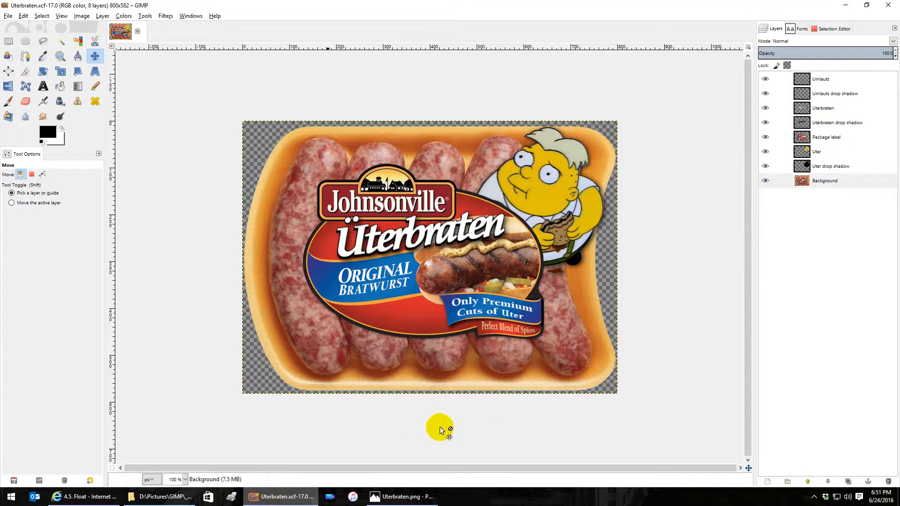
# - Hide every layer above Background, from Uter drop shadow up to Umlauts, and make Background the active layer
pyautogui.click(765, 166)
pyautogui.click(765, 151)
pyautogui.click(765, 137)
pyautogui.click(765, 122)
pyautogui.click(766, 108)
pyautogui.click(766, 94)
pyautogui.click(765, 79)
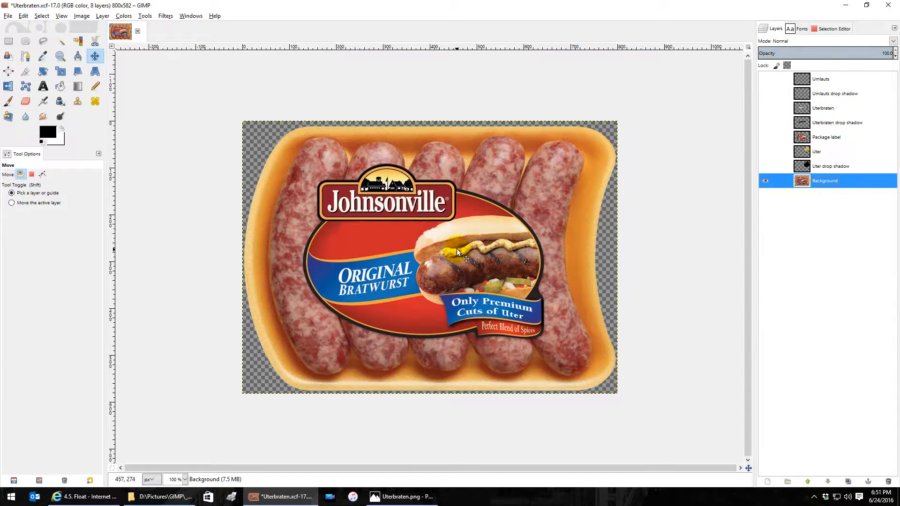
pyautogui.click(823, 183)
# - Examine the label on the Background layer up close, including its red area and the lower ribbon text
pyautogui.scroll(2, 406, 250)
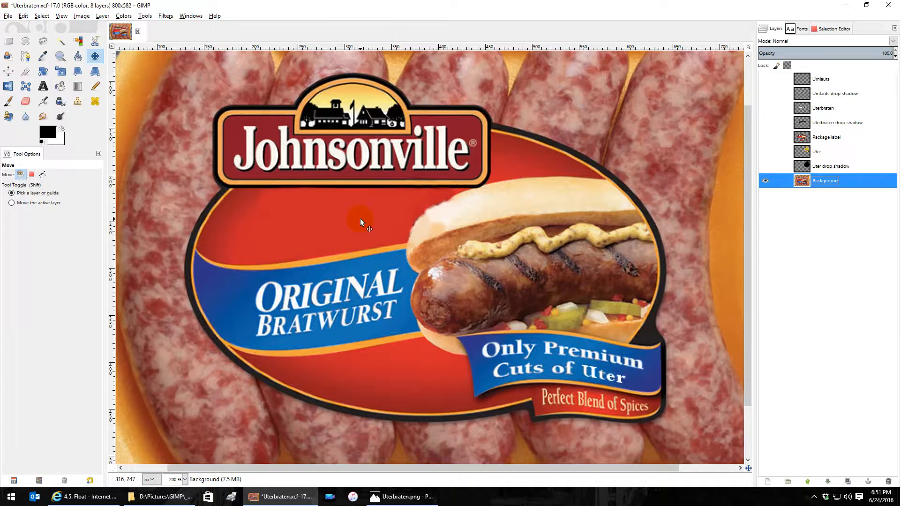
pyautogui.scroll(-1, 360, 218)
pyautogui.scroll(1, 496, 353)
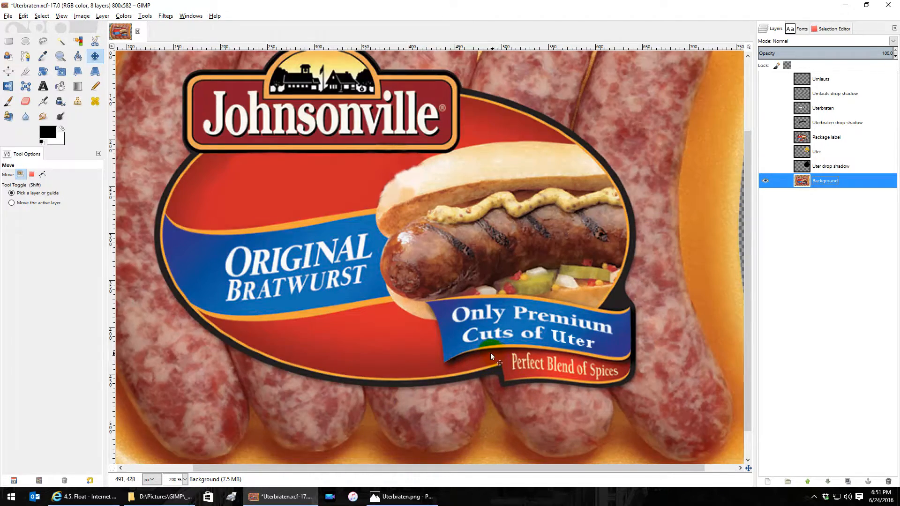
pyautogui.scroll(1, 491, 352)
pyautogui.scroll(-3, 610, 343)
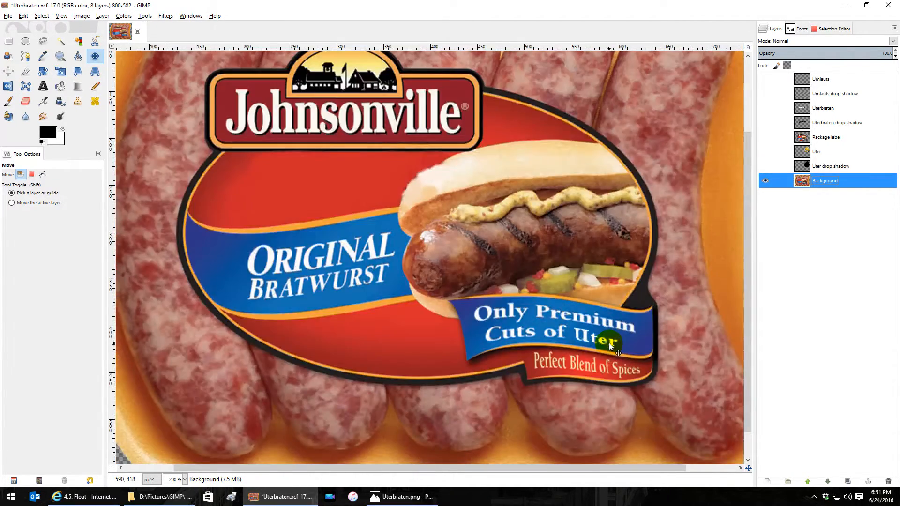
pyautogui.scroll(2, 594, 310)
pyautogui.scroll(-2, 594, 310)
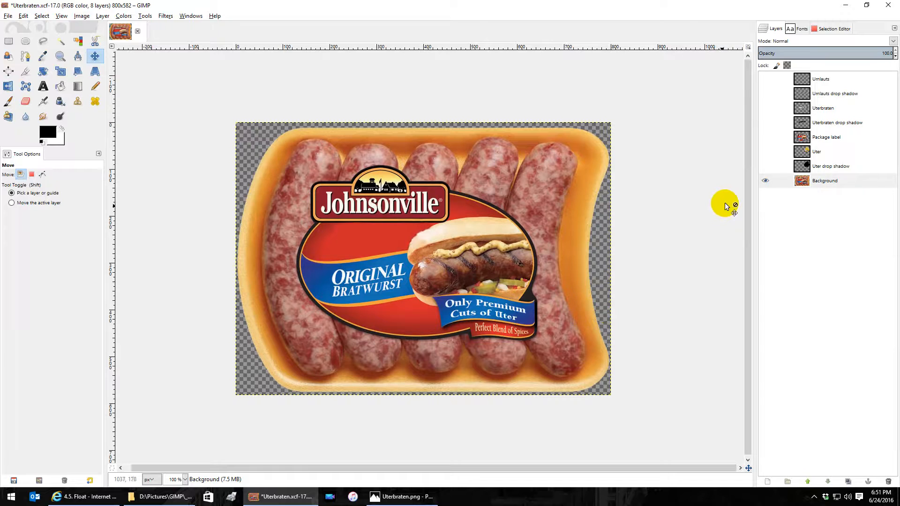
# - Show the Uter, Package label, Uterbraten and Umlauts layers, and inspect the umlauts over the lettering up close
pyautogui.click(763, 154)
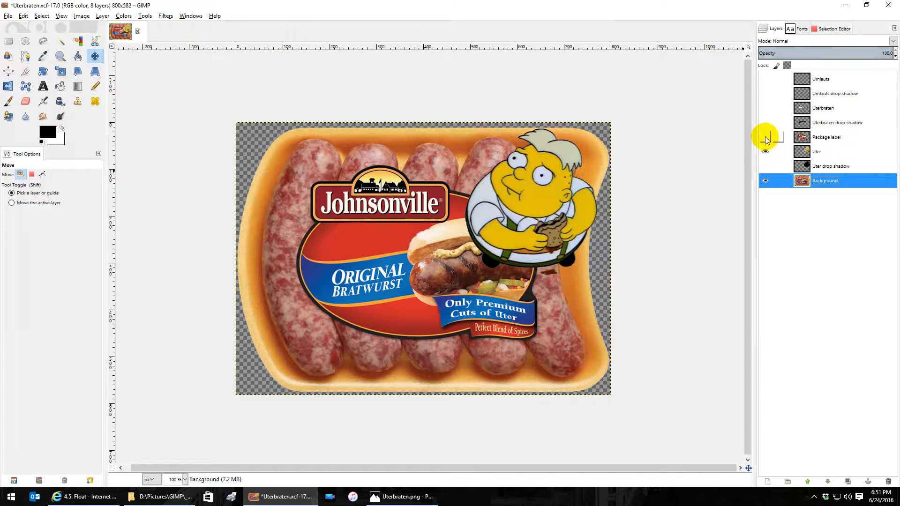
pyautogui.click(765, 138)
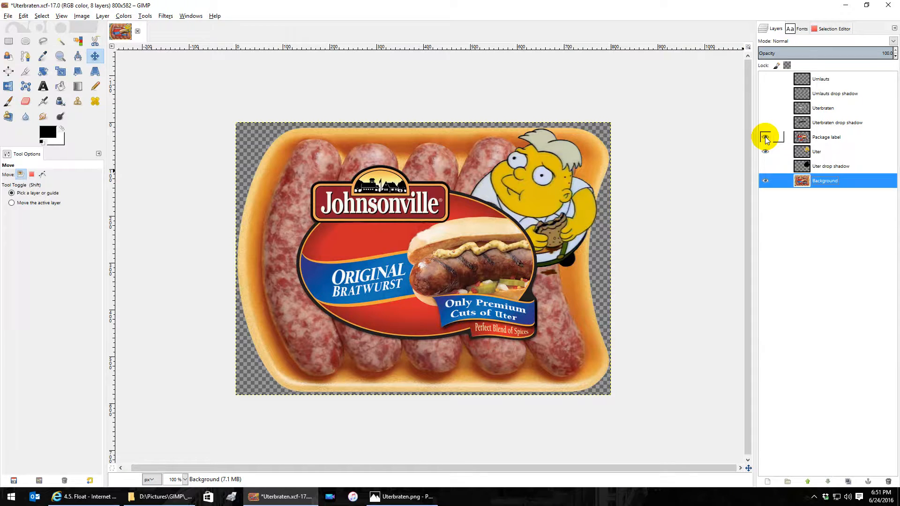
pyautogui.click(767, 150)
pyautogui.click(765, 109)
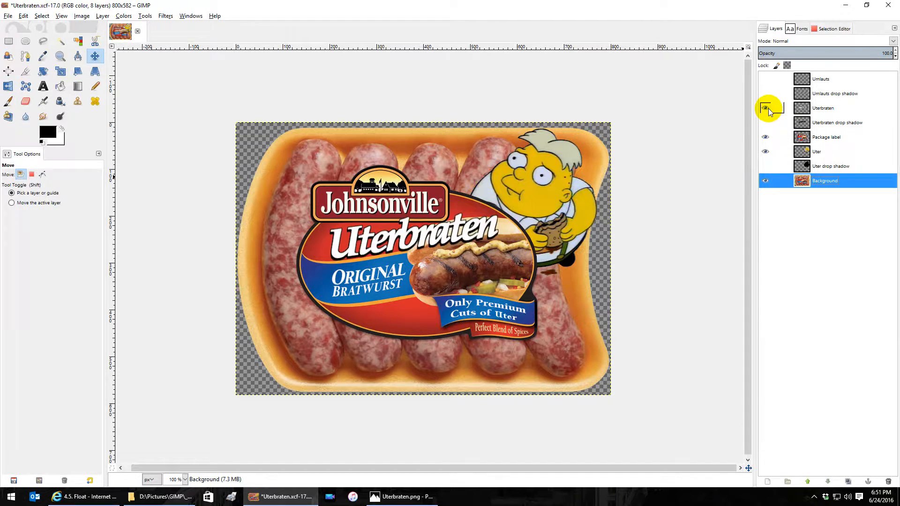
pyautogui.click(765, 79)
pyautogui.scroll(3, 354, 222)
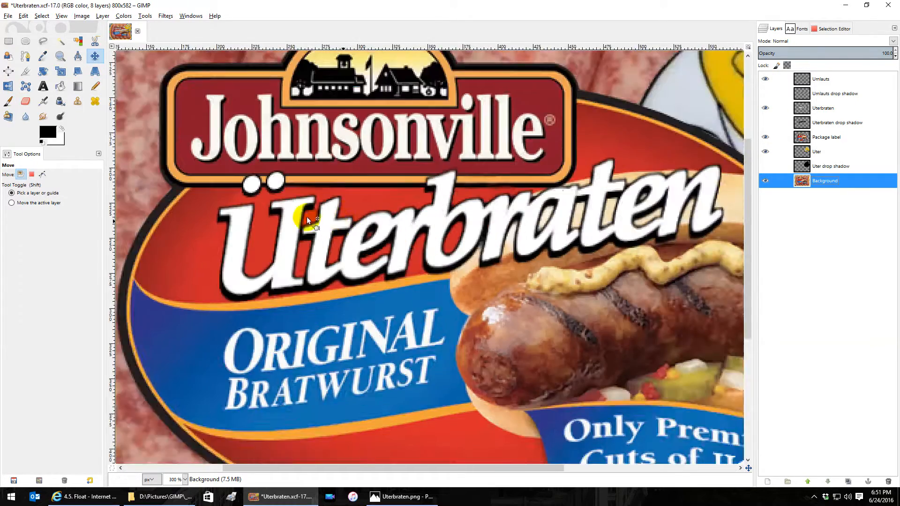
pyautogui.scroll(1, 245, 171)
pyautogui.scroll(-3, 256, 181)
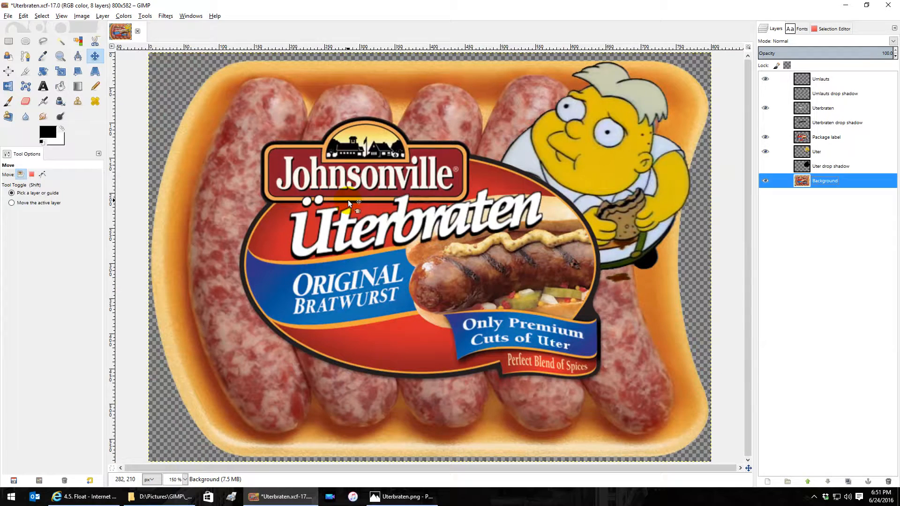
pyautogui.scroll(-1, 366, 198)
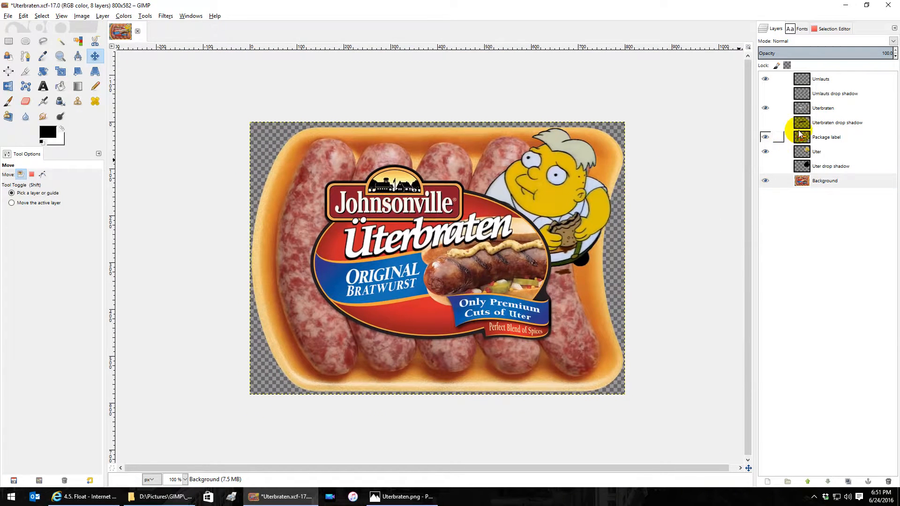
# - Make the Uterbraten layer active and try moving its lettering slightly with the Move tool
pyautogui.click(824, 109)
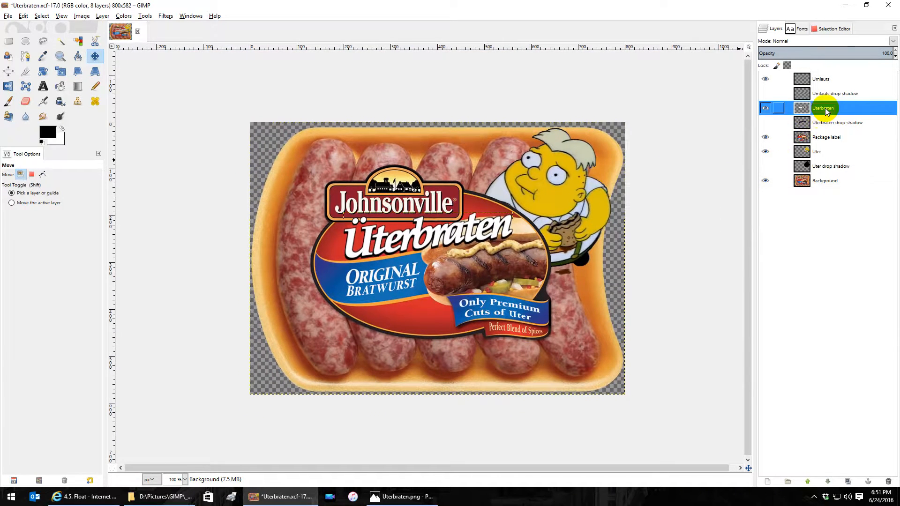
pyautogui.click(93, 58)
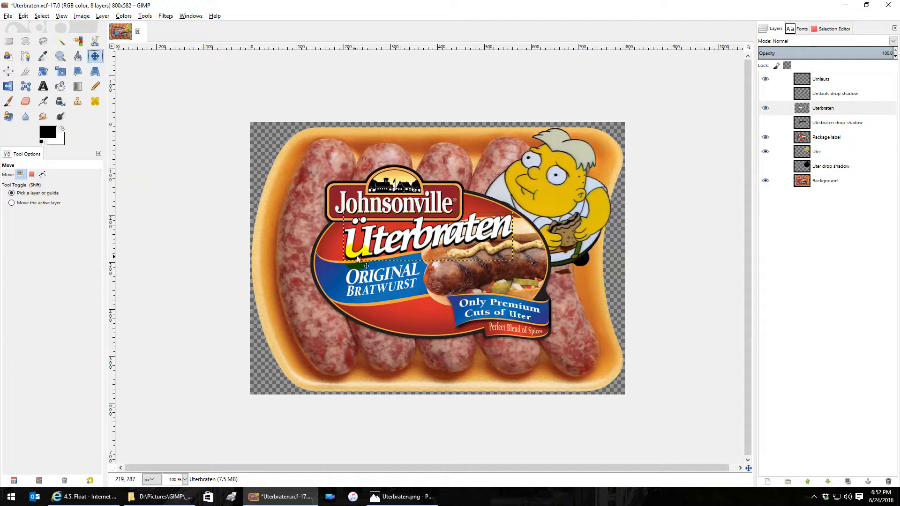
pyautogui.moveTo(366, 251); pyautogui.dragTo(366, 250)
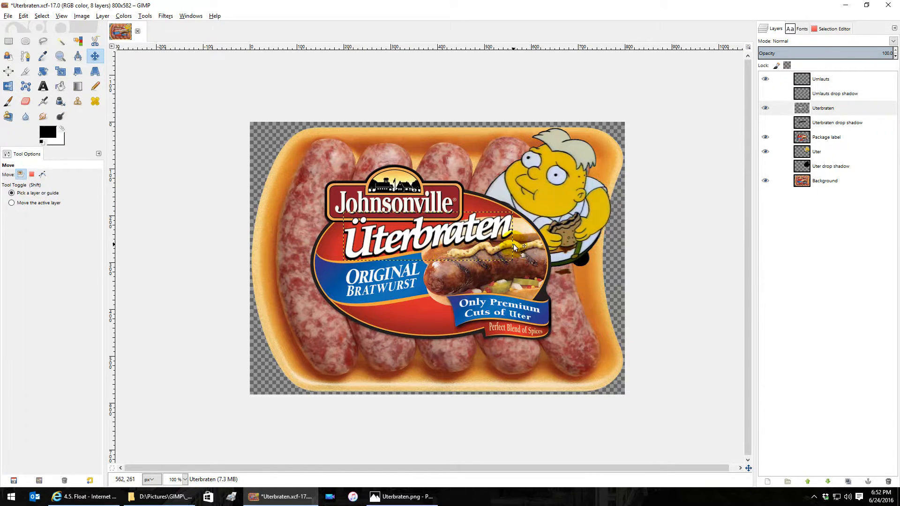
# - Make the Background layer active and show the Uter drop shadow layer
pyautogui.click(792, 181)
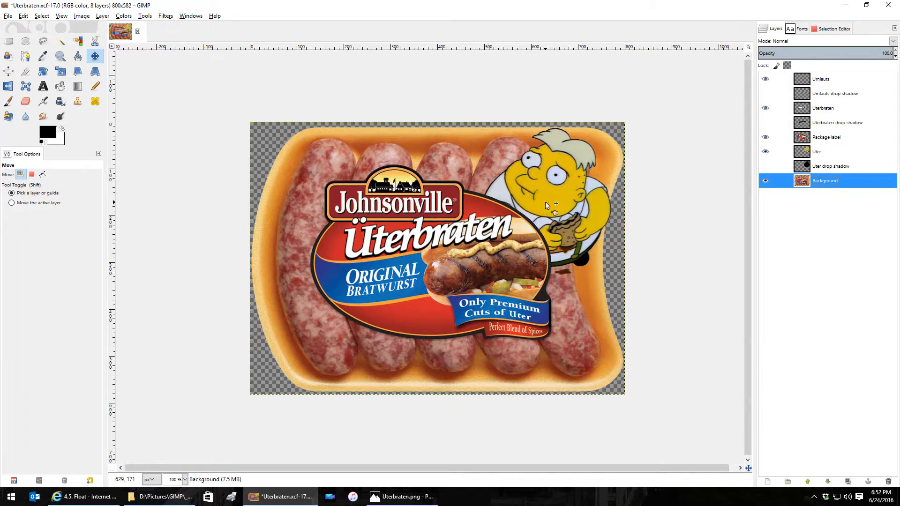
pyautogui.click(766, 168)
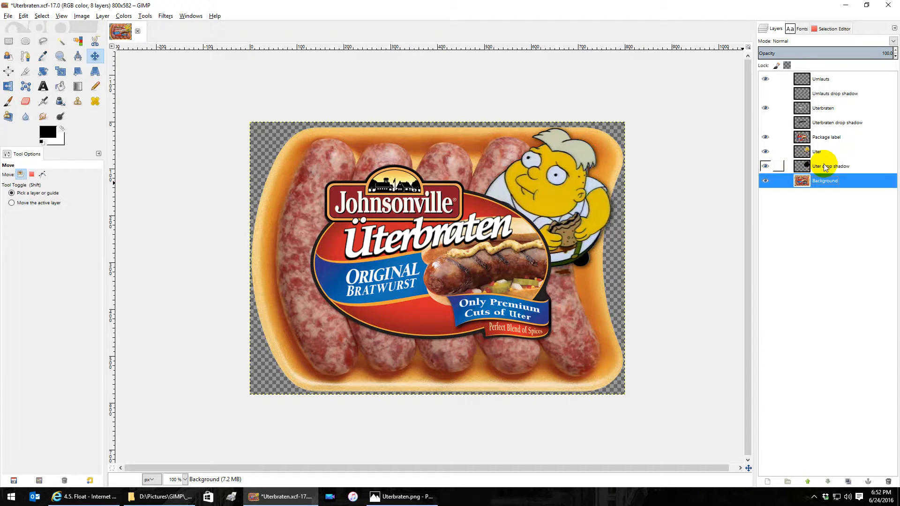
# - Hide and reshow the Uter and Uterbraten layers to compare their shadows, and show the Uterbraten drop shadow and Umlauts drop shadow layers
pyautogui.click(767, 152)
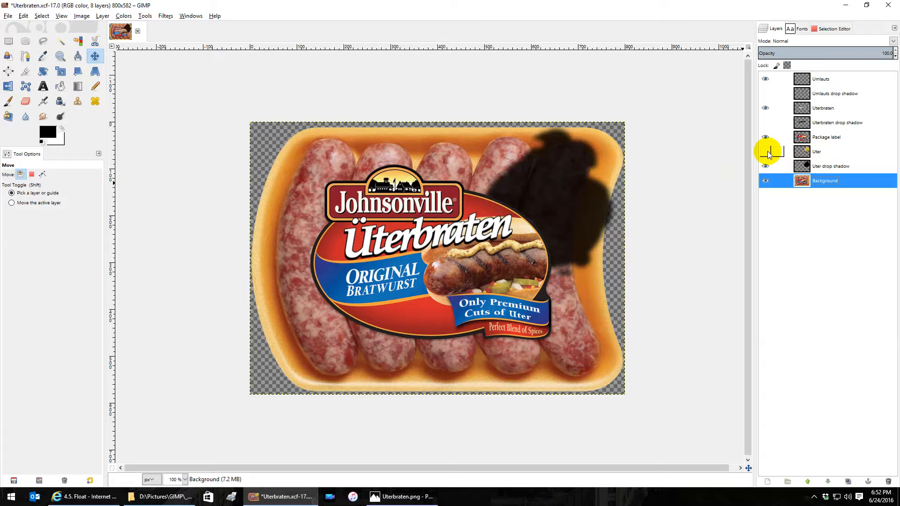
pyautogui.click(767, 152)
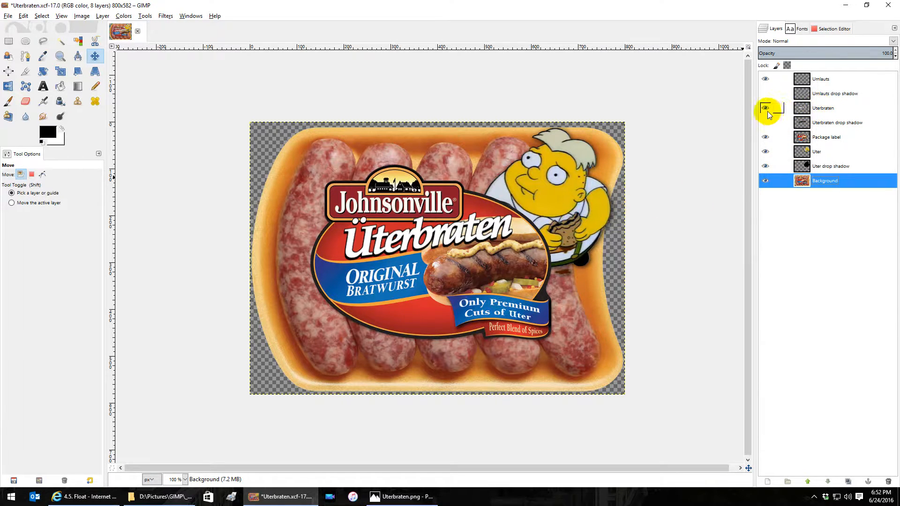
pyautogui.click(764, 123)
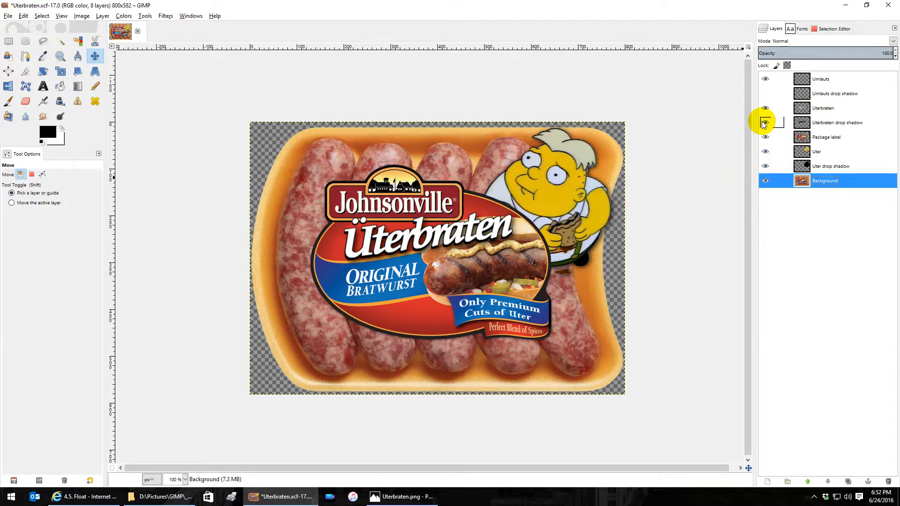
pyautogui.click(766, 109)
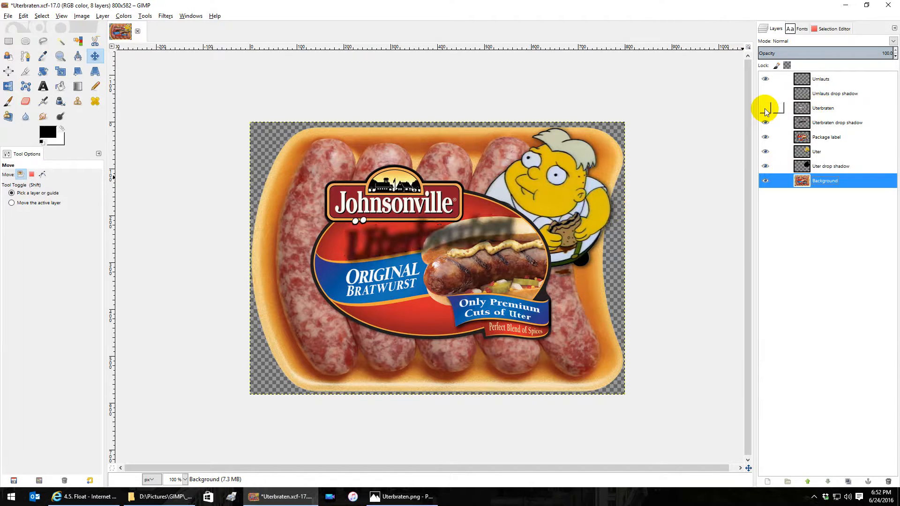
pyautogui.click(765, 109)
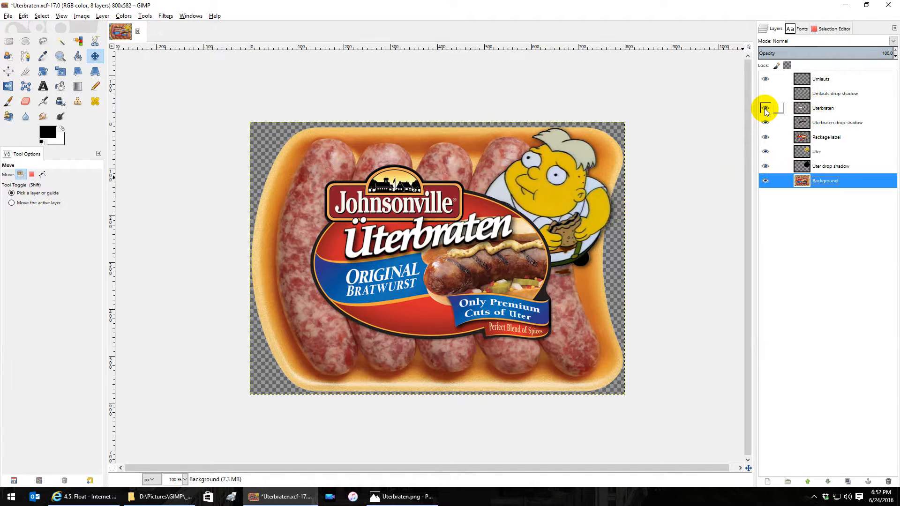
pyautogui.click(766, 93)
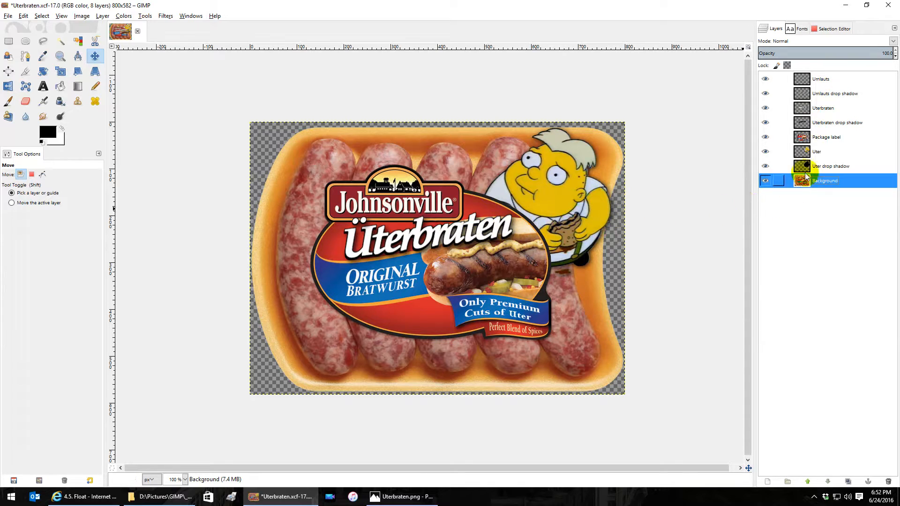
# - Merge the Umlauts layer down into the Umlauts drop shadow layer
pyautogui.rightClick(823, 78)
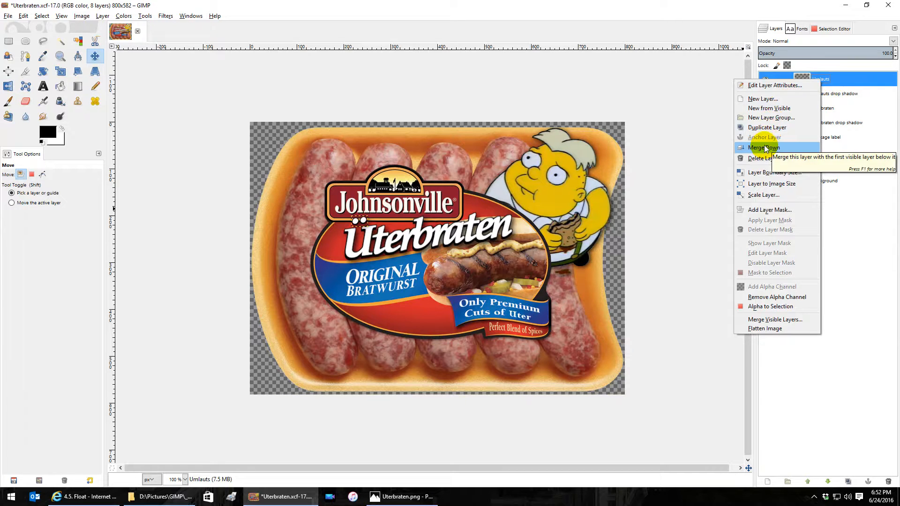
pyautogui.click(853, 125)
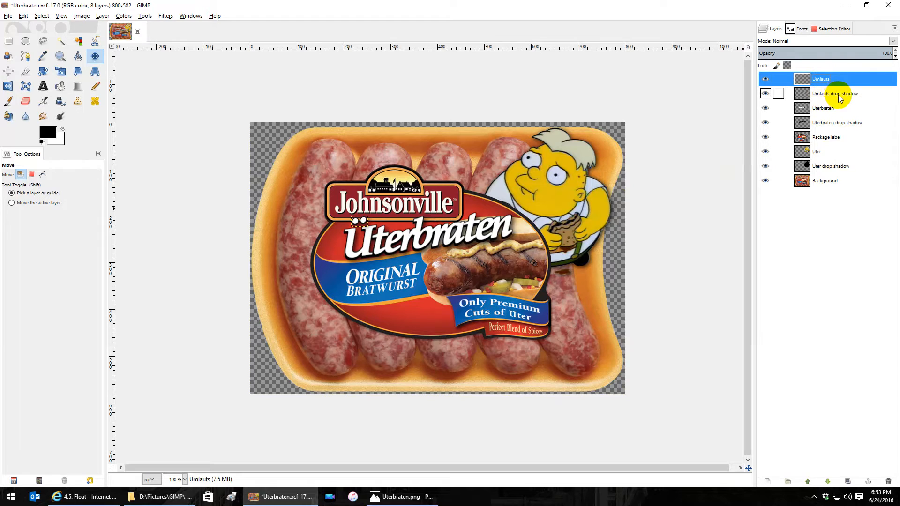
pyautogui.rightClick(817, 78)
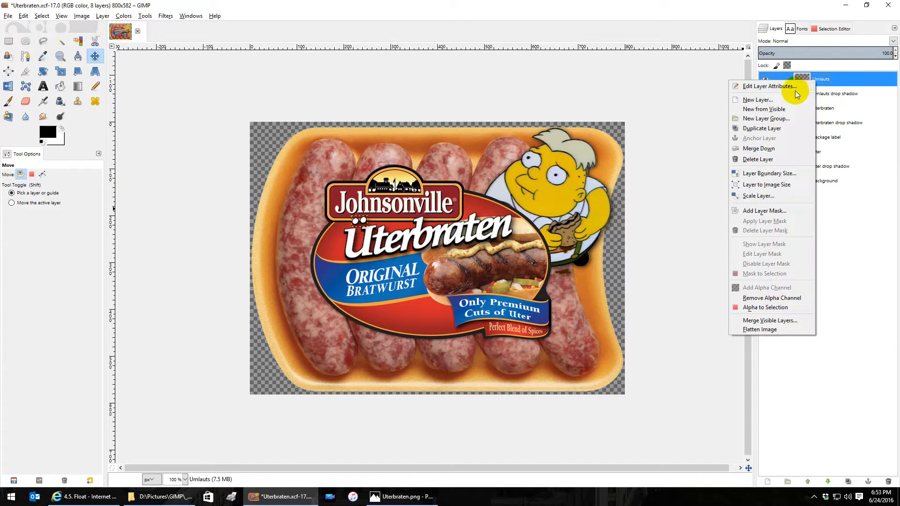
pyautogui.click(767, 149)
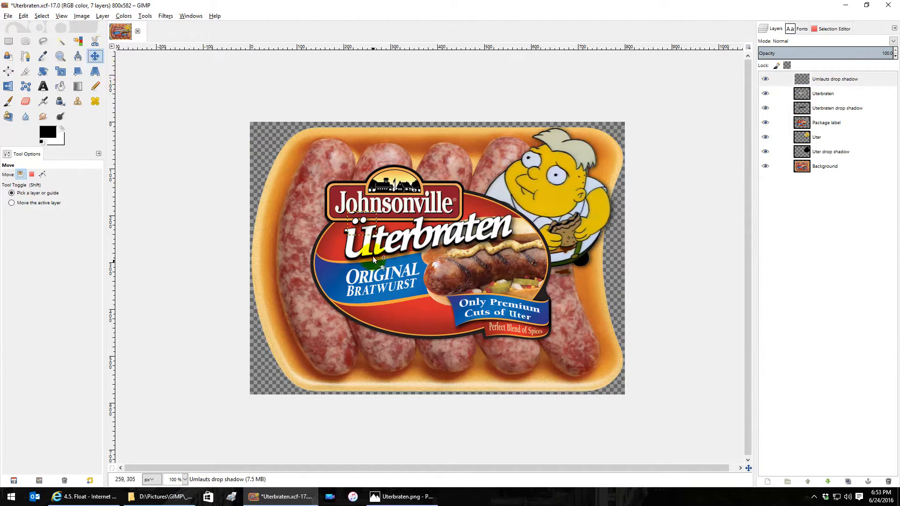
# - Try moving the merged umlauts and their shadow as one layer up close, and undo the merge
pyautogui.press('2')
pyautogui.scroll(1, 361, 221)
pyautogui.moveTo(290, 172); pyautogui.dragTo(259, 212)
pyautogui.moveTo(274, 221); pyautogui.dragTo(289, 186)
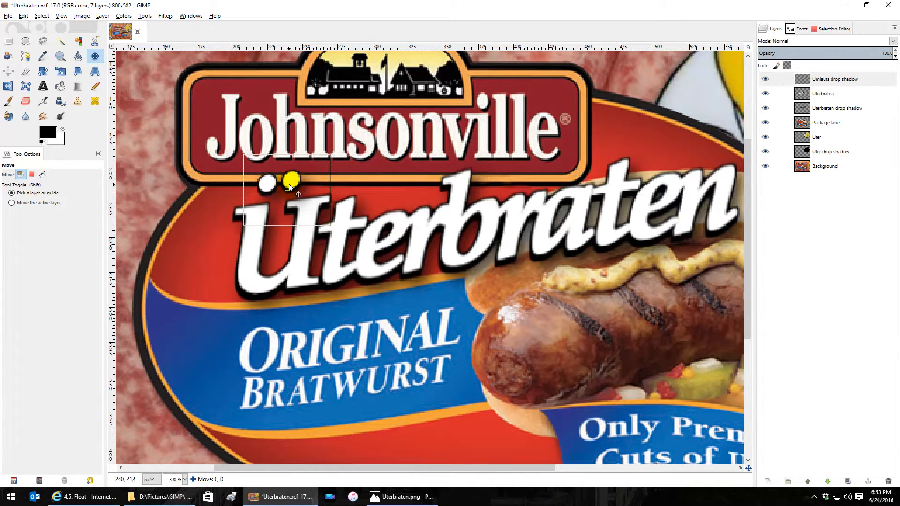
pyautogui.scroll(-2, 297, 200)
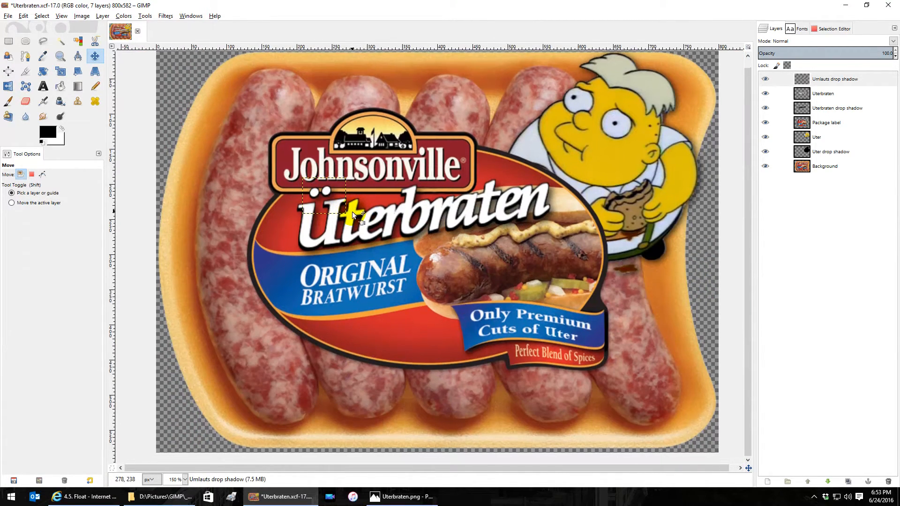
pyautogui.press('ctrl')
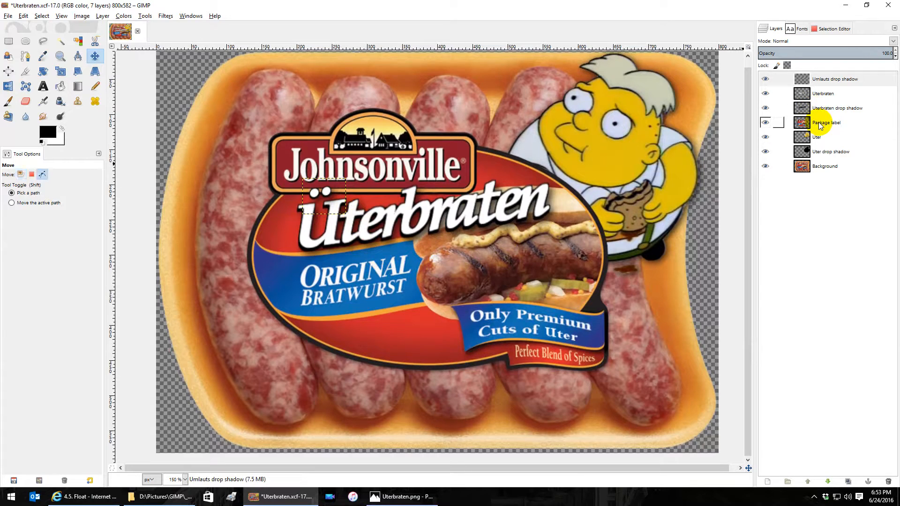
pyautogui.hotkey('ctrl', 'z')
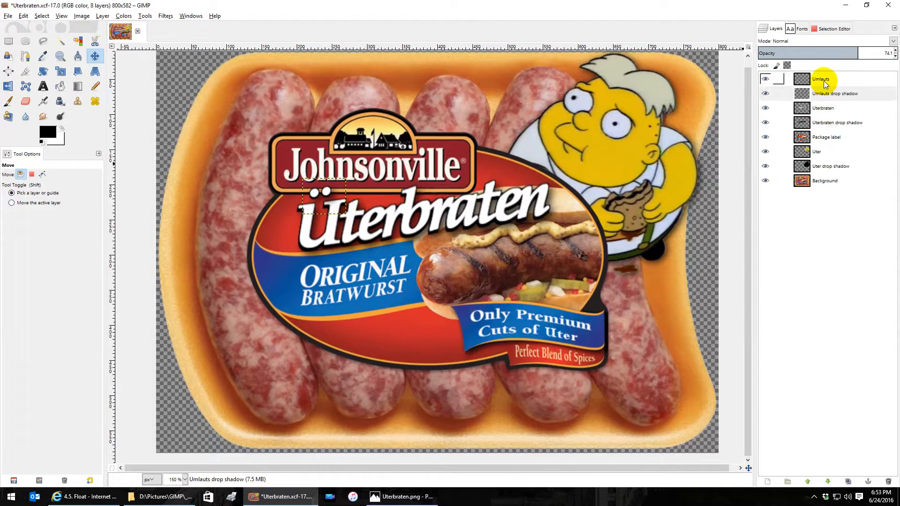
# - Link the Umlauts and Umlauts drop shadow layers and move them together slightly upward over the lettering
pyautogui.click(823, 79)
pyautogui.click(826, 92)
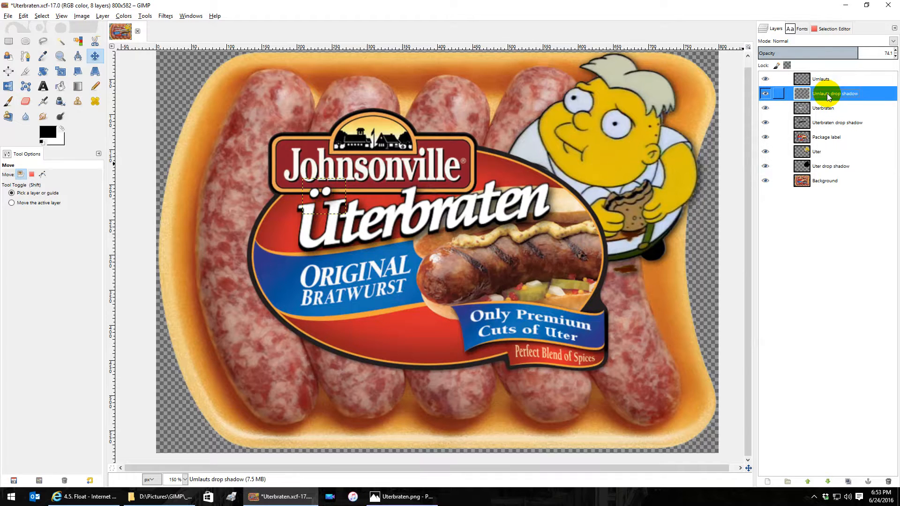
pyautogui.click(777, 79)
pyautogui.click(778, 93)
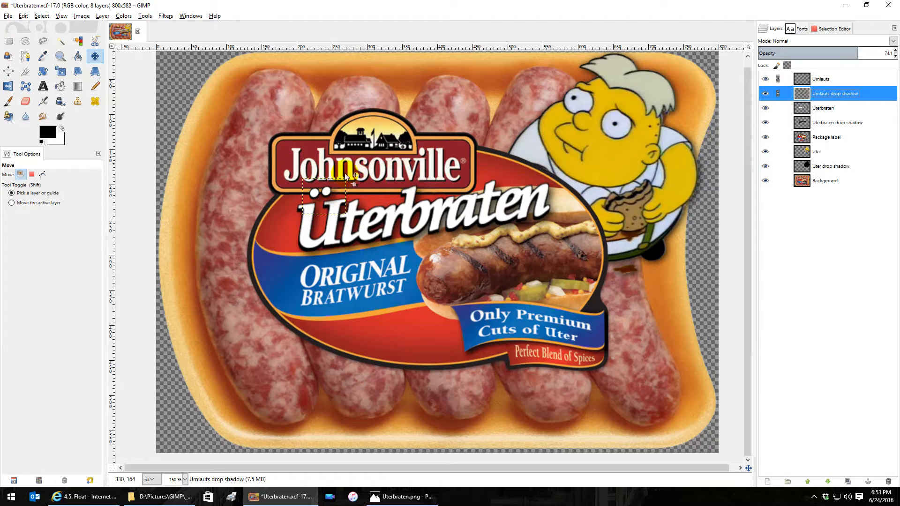
pyautogui.moveTo(314, 194)
pyautogui.mouseDown()
pyautogui.moveTo(339, 206)
pyautogui.moveTo(313, 192)
pyautogui.mouseUp()
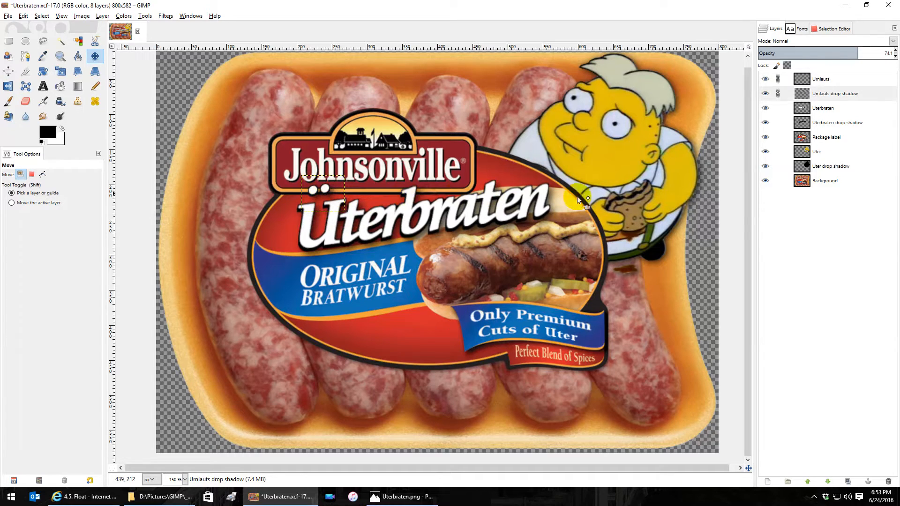
# - Unlink the Umlauts and Umlauts drop shadow layers and make the Background layer active, with the whole image in view
pyautogui.click(777, 79)
pyautogui.click(777, 93)
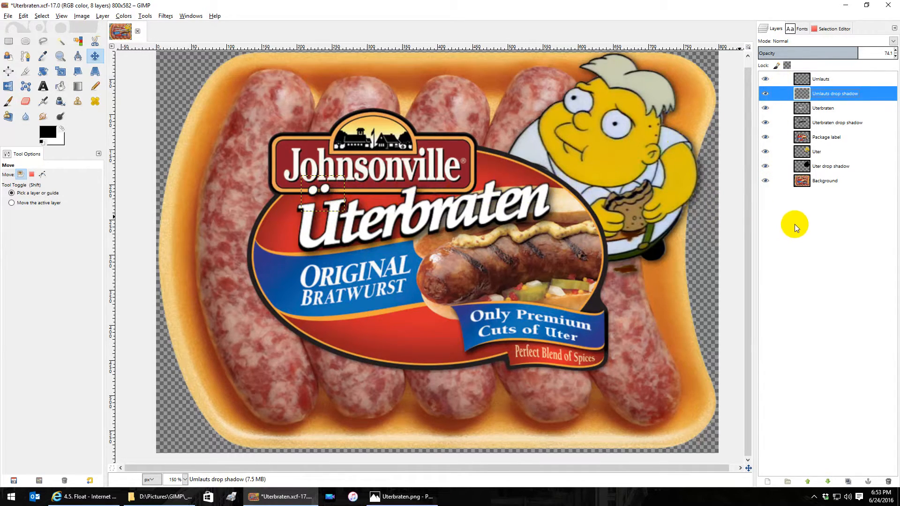
pyautogui.click(792, 181)
pyautogui.scroll(-1, 528, 200)
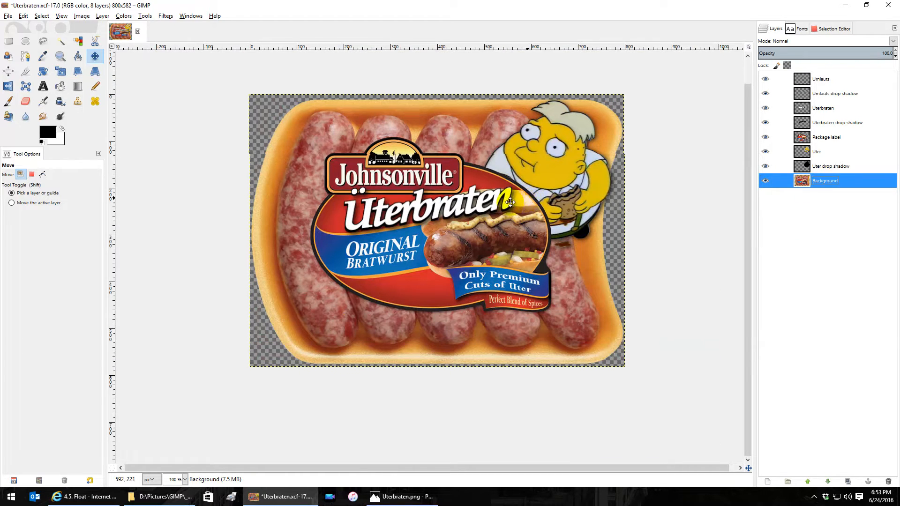
pyautogui.moveTo(516, 199); pyautogui.dragTo(494, 216)
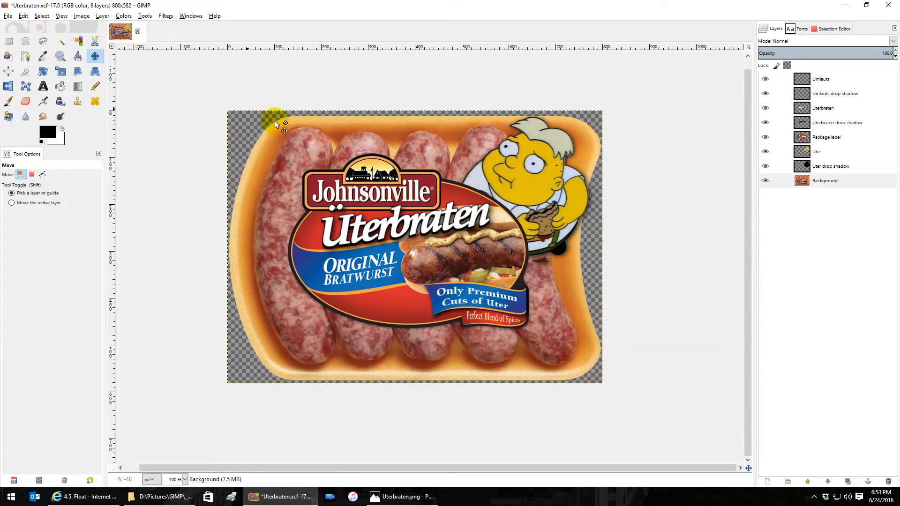
pyautogui.moveTo(386, 193); pyautogui.dragTo(404, 204)
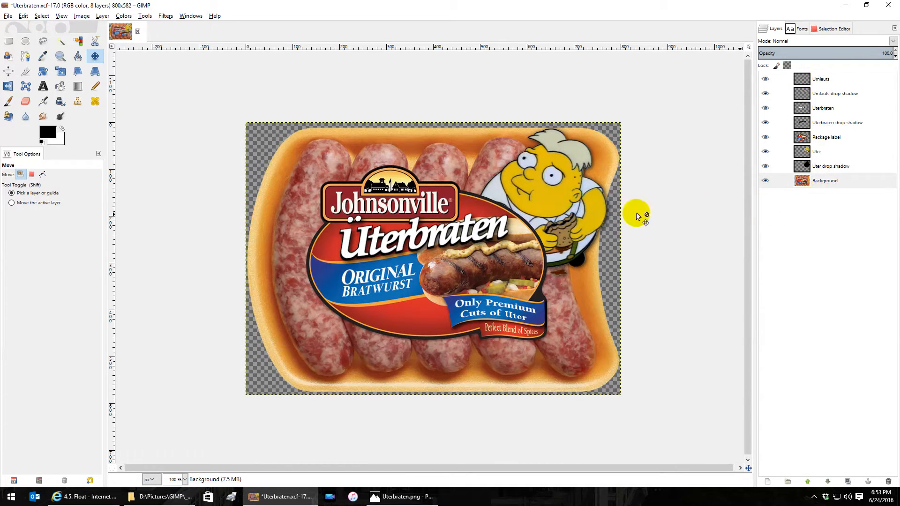
# - Look at the image export settings with Uterbraten.png as the file name, and view Uterbraten.png in Photos before returning to GIMP
pyautogui.click(10, 16)
pyautogui.click(29, 130)
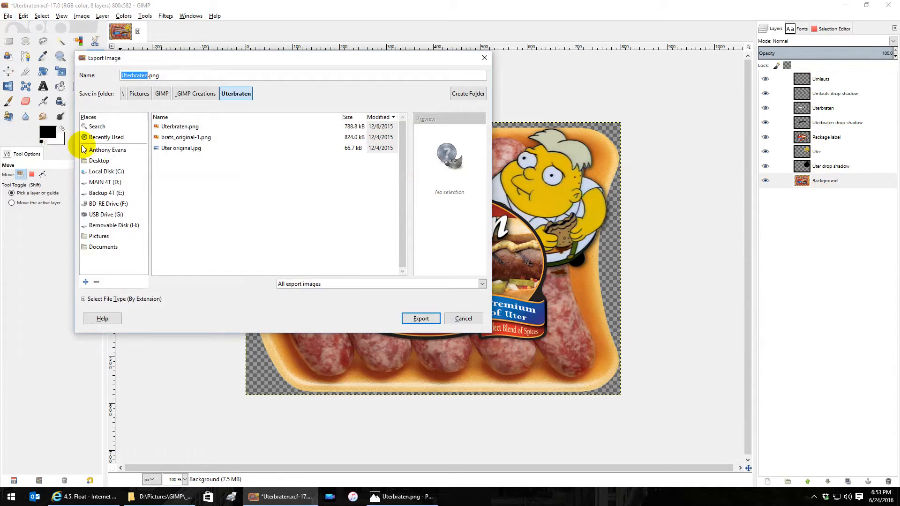
pyautogui.click(157, 75)
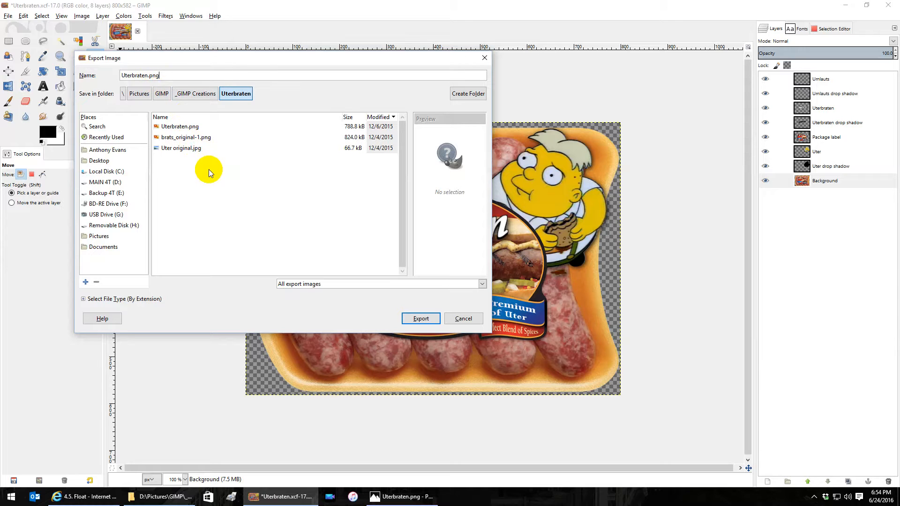
pyautogui.moveTo(258, 60); pyautogui.dragTo(276, 86)
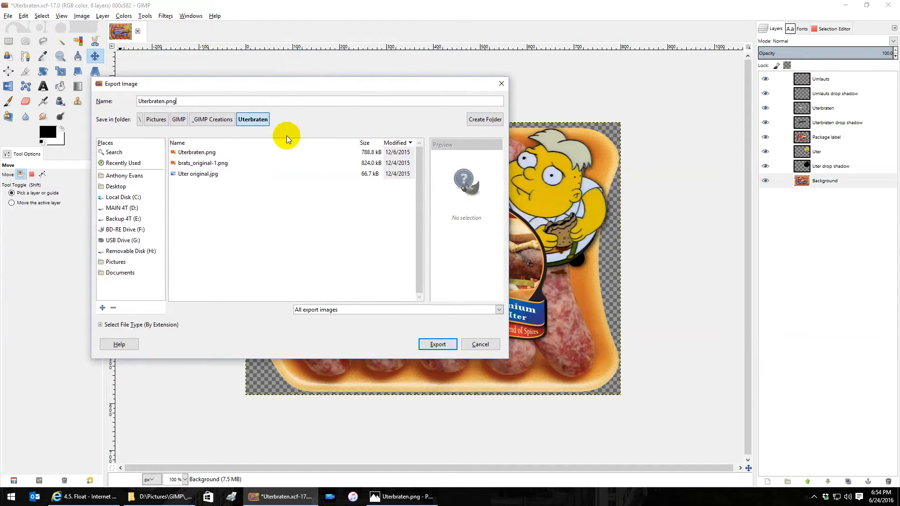
pyautogui.click(422, 337)
pyautogui.click(395, 498)
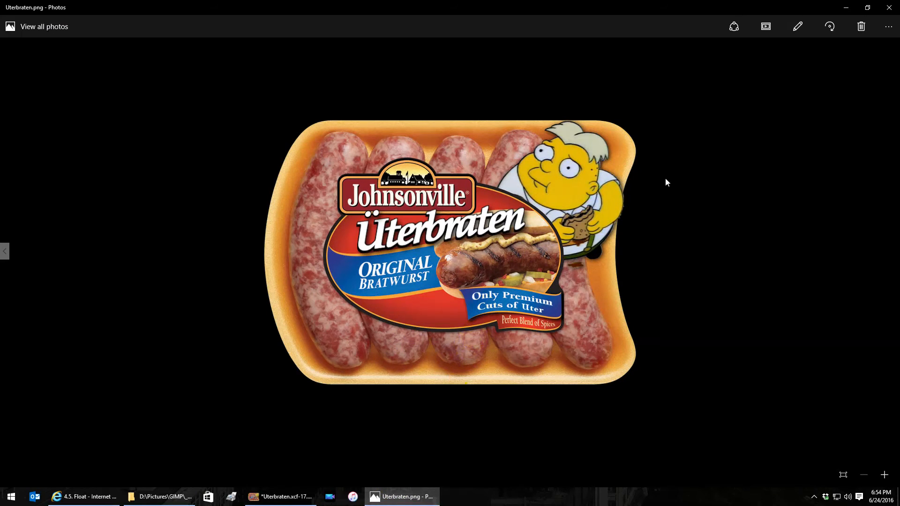
pyautogui.click(845, 9)
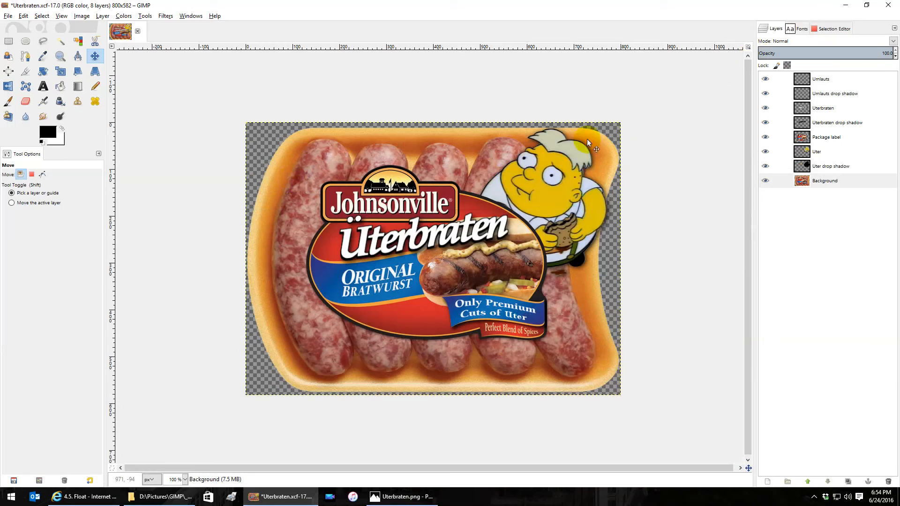